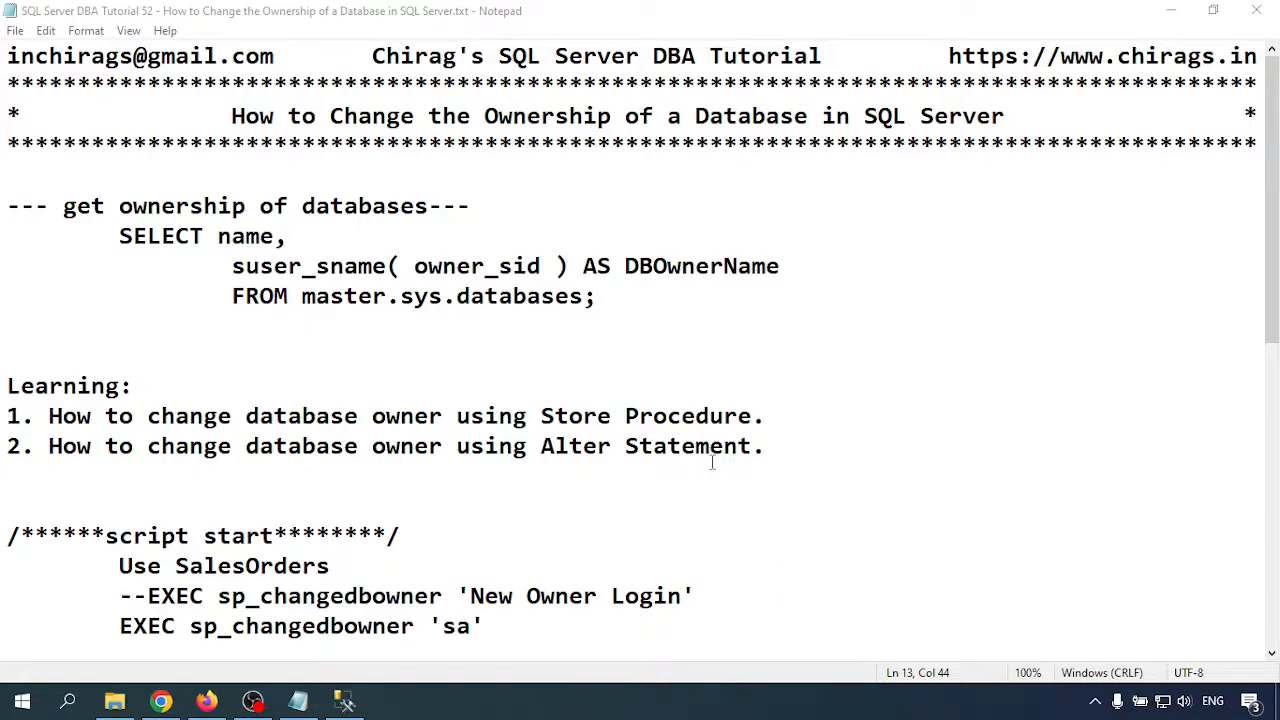
Copy the database-ownership SELECT statement from the Notepad tutorial into a new query in SQL Server Management Studio
{"action": "left_click_drag", "start_coordinate": [63, 206], "coordinate": [426, 206]}
{"action": "left_click", "coordinate": [209, 262]}
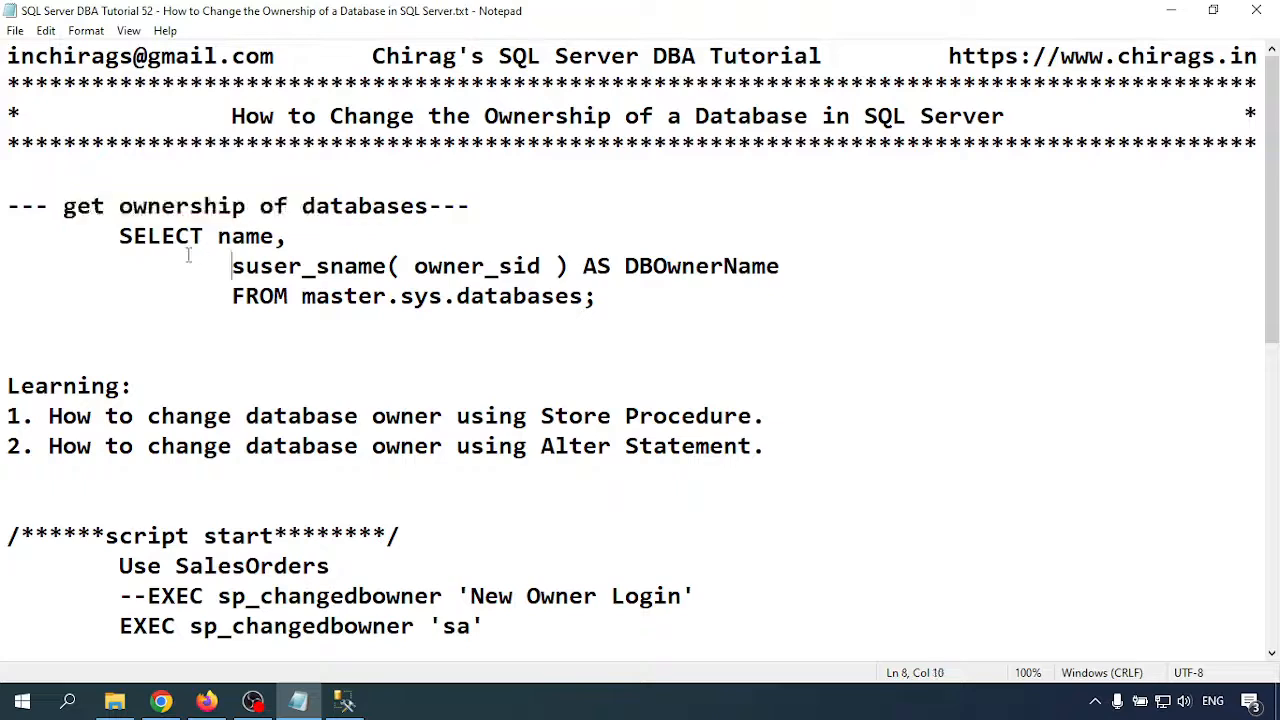
{"action": "left_click_drag", "start_coordinate": [119, 236], "coordinate": [608, 310]}
{"action": "key", "text": "ctrl+c"}
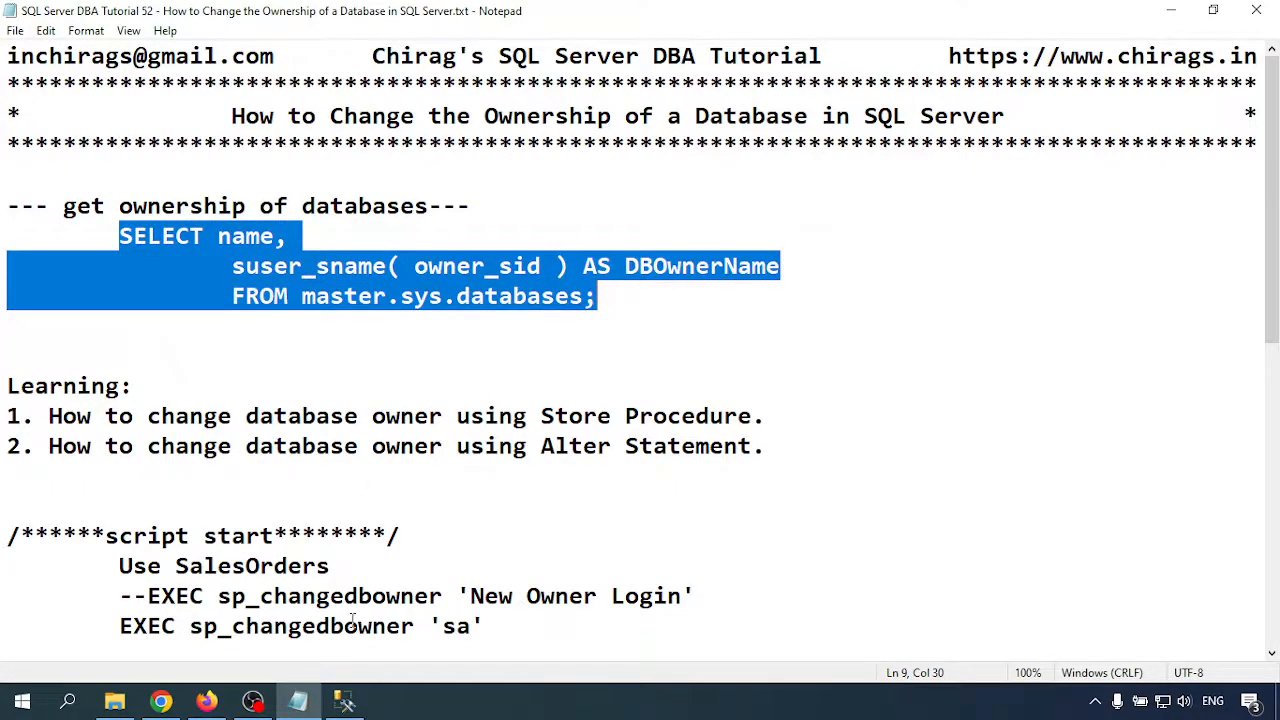
{"action": "left_click", "coordinate": [344, 701]}
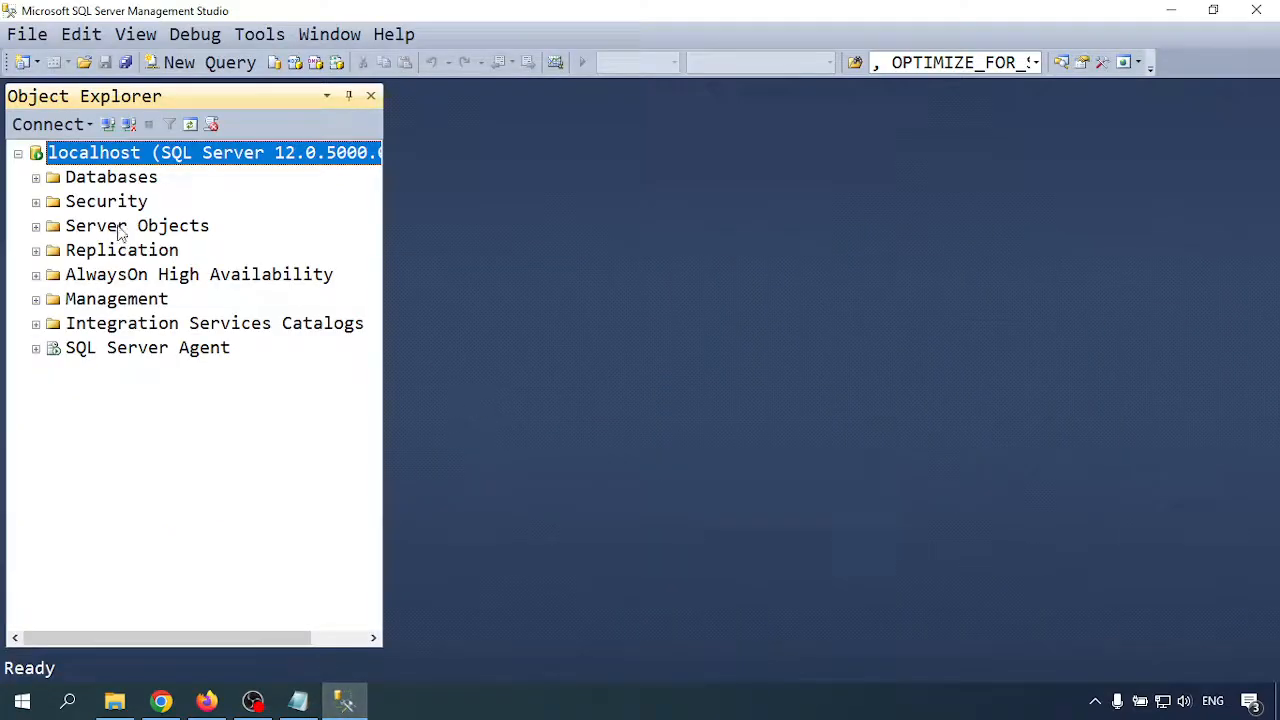
{"action": "left_click", "coordinate": [190, 63]}
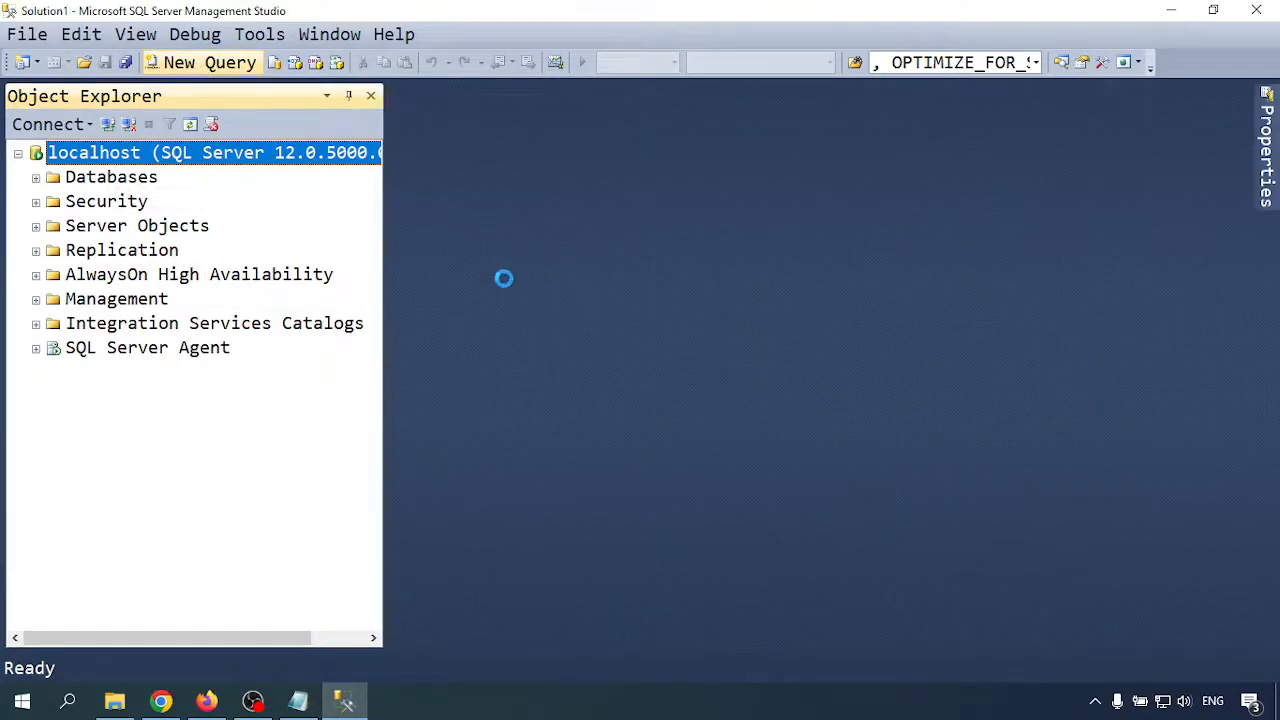
{"action": "key", "text": "ctrl+v"}
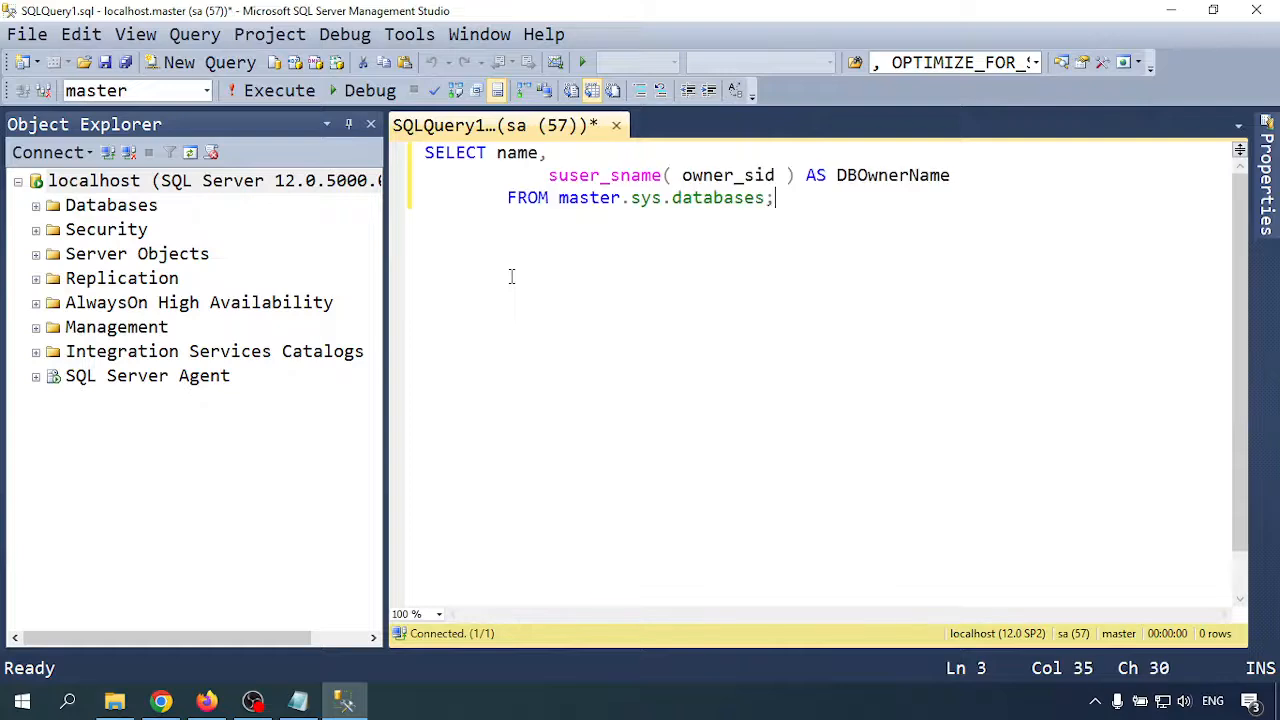
Execute the ownership query and review the name and DBOwnerName columns for all databases
{"action": "key", "text": "ctrl+a"}
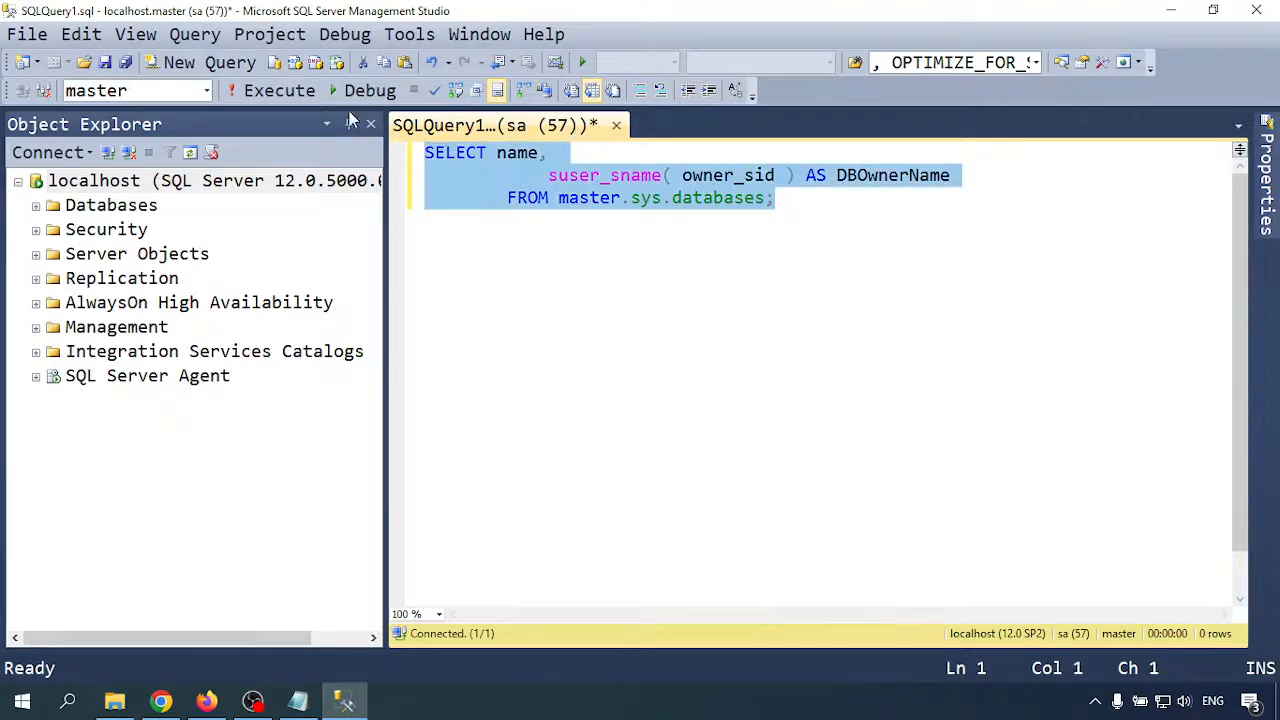
{"action": "left_click", "coordinate": [279, 90]}
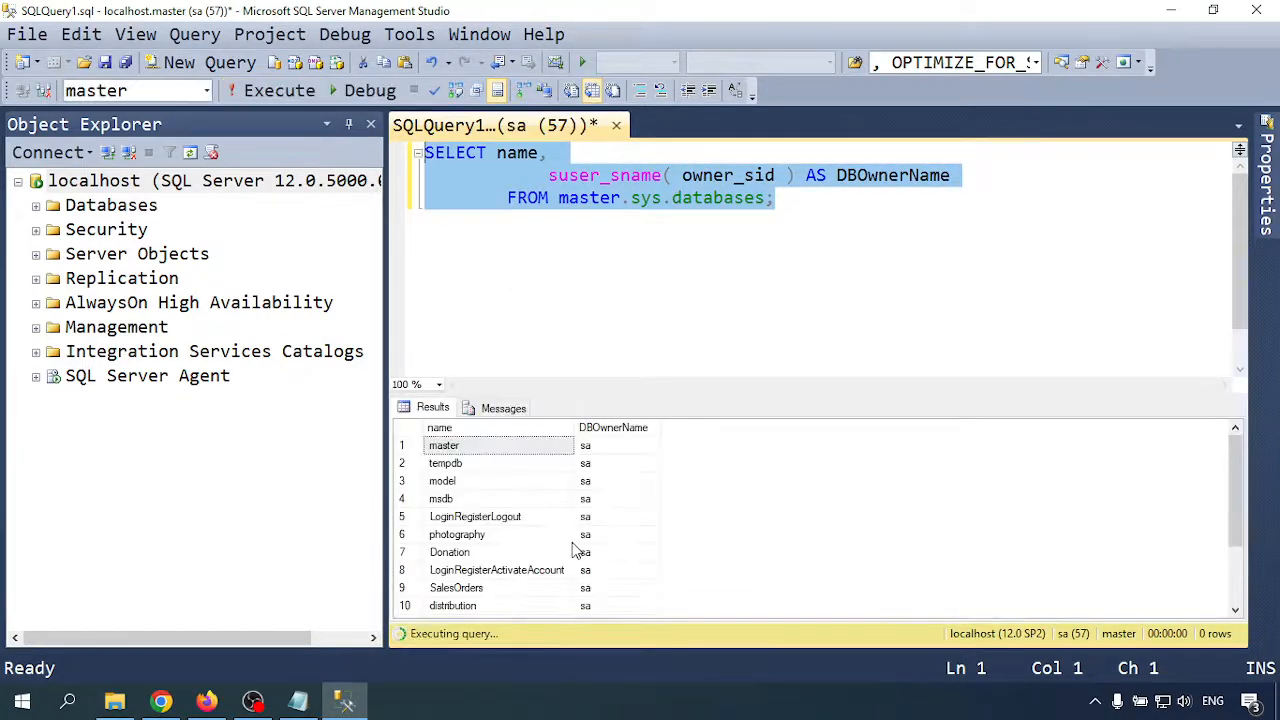
{"action": "left_click", "coordinate": [450, 428]}
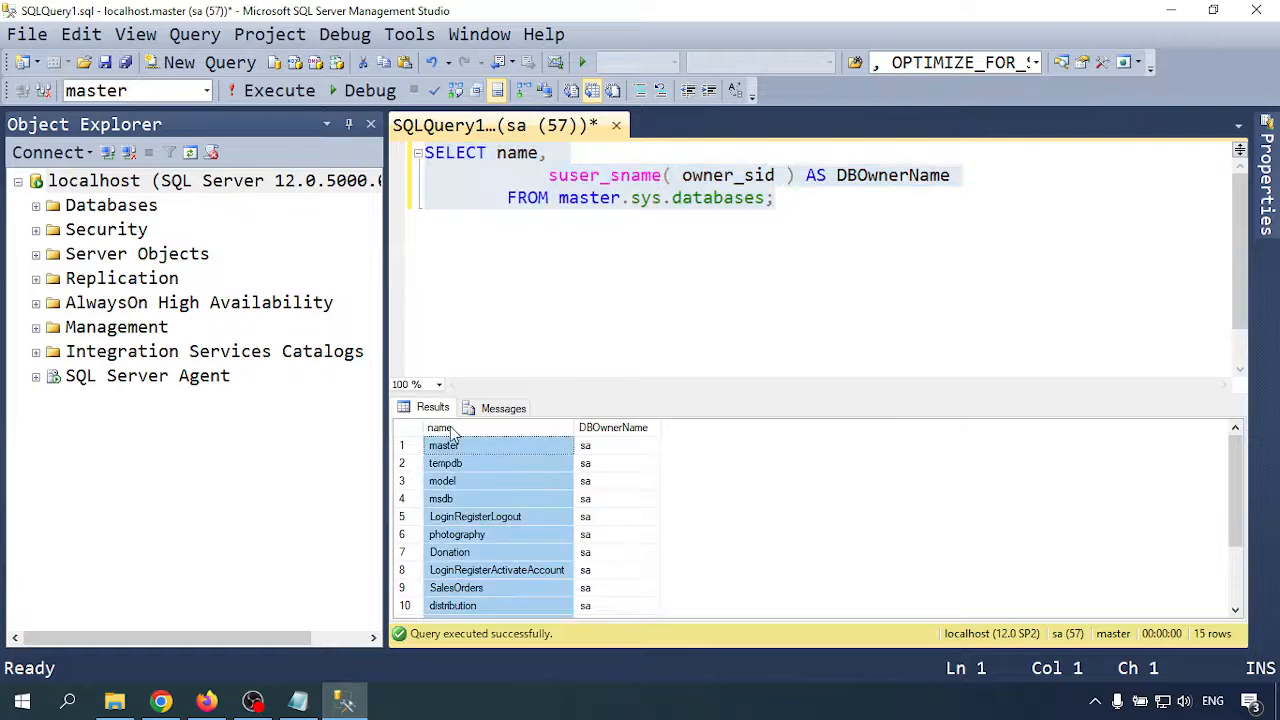
{"action": "scroll", "coordinate": [495, 493], "scroll_direction": "down", "scroll_amount": 1}
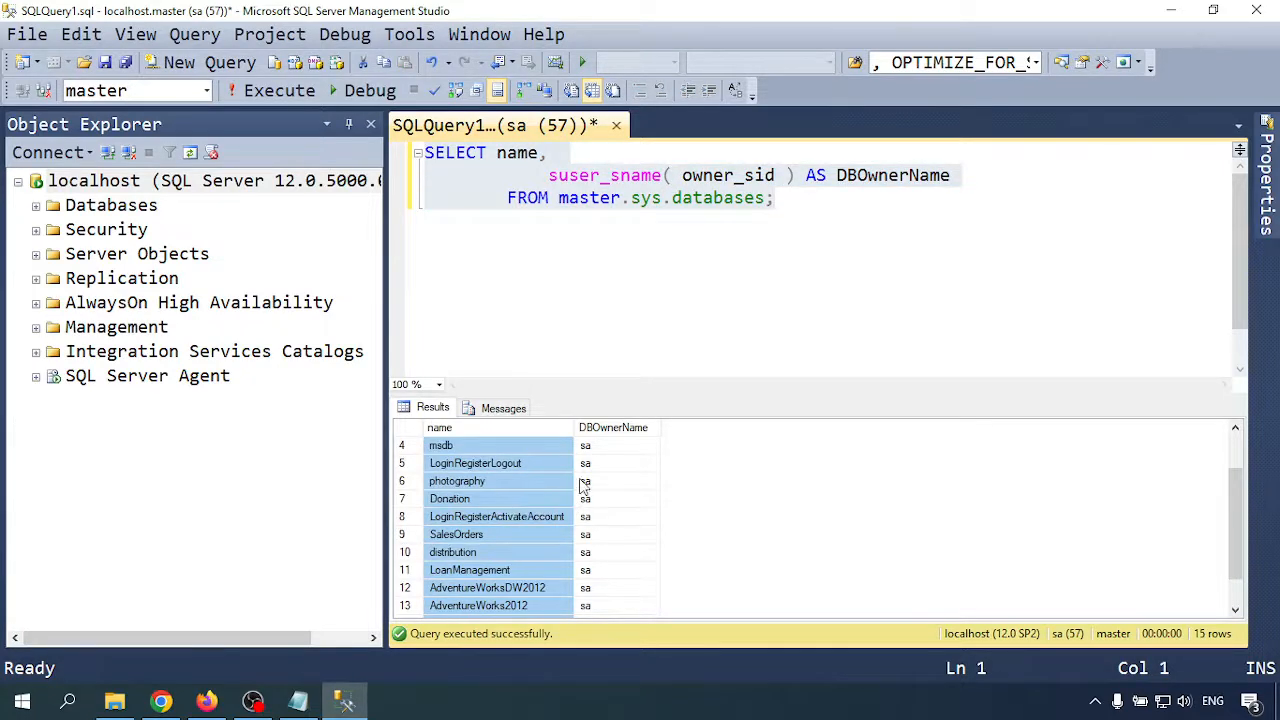
{"action": "left_click", "coordinate": [605, 430]}
{"action": "scroll", "coordinate": [600, 462], "scroll_direction": "down", "scroll_amount": 1}
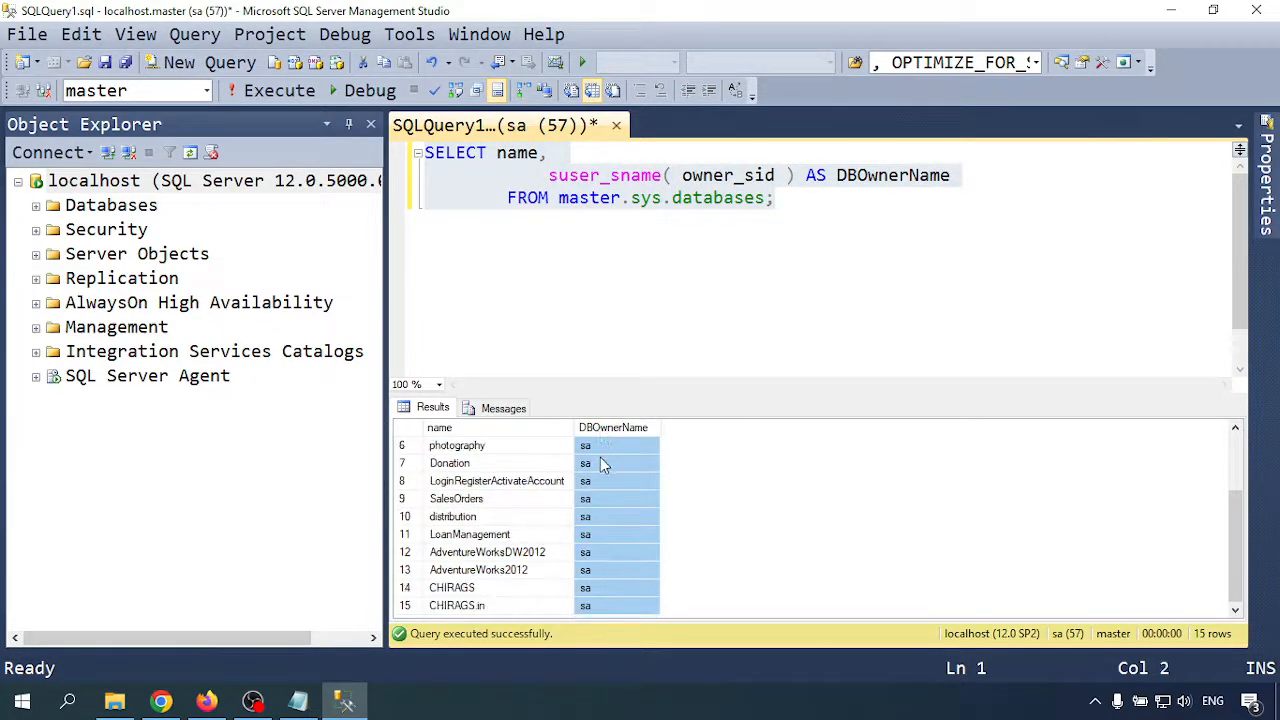
{"action": "scroll", "coordinate": [600, 470], "scroll_direction": "up", "scroll_amount": 2}
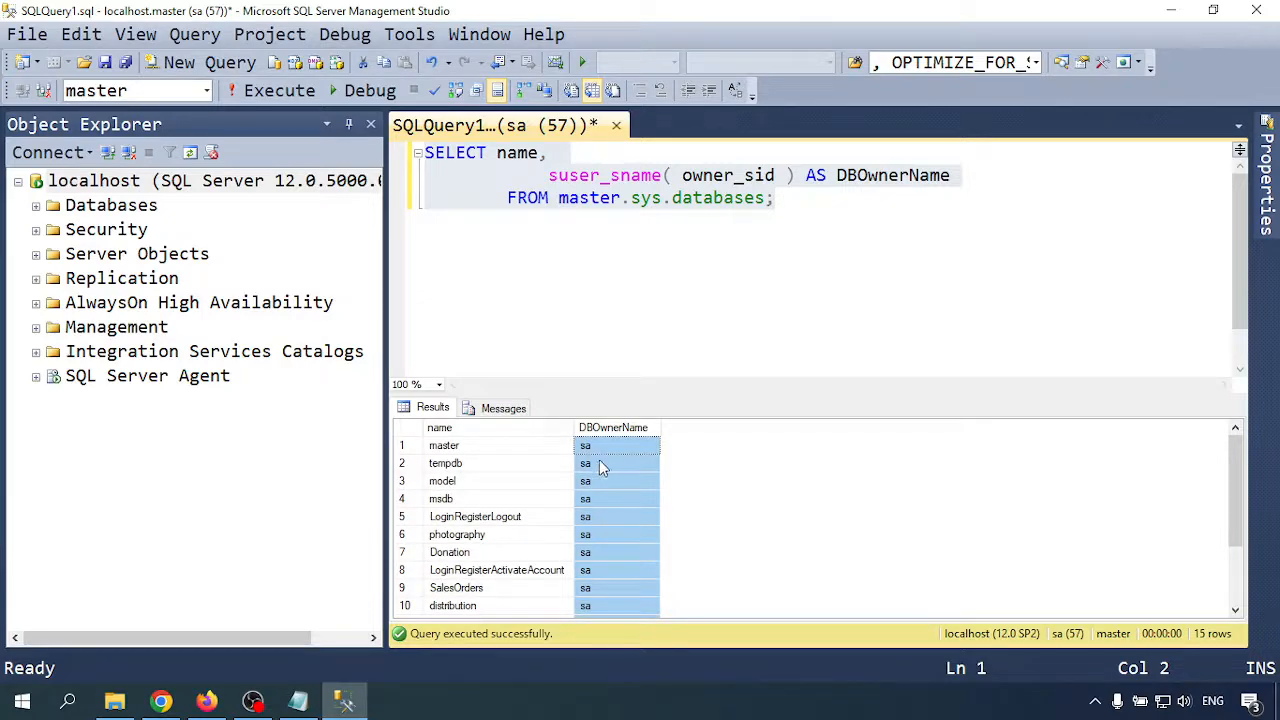
{"action": "scroll", "coordinate": [599, 490], "scroll_direction": "down", "scroll_amount": 2}
{"action": "scroll", "coordinate": [599, 528], "scroll_direction": "up", "scroll_amount": 2}
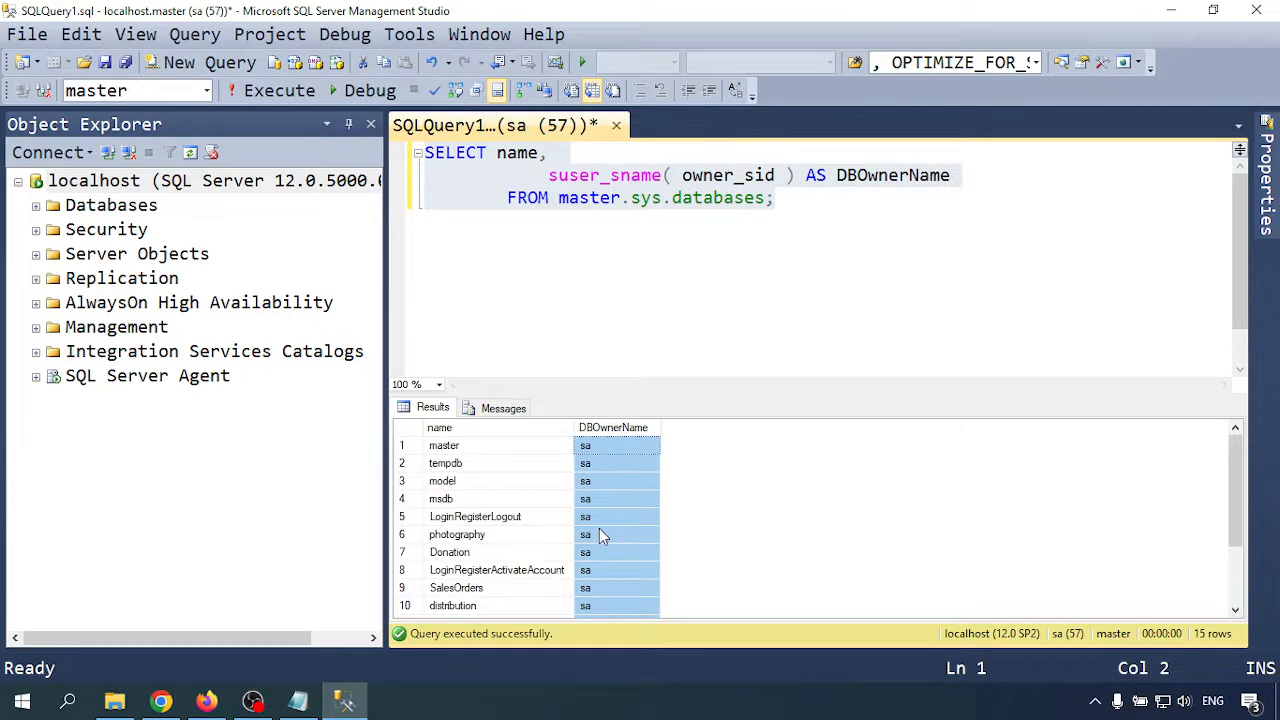
Copy the Use SalesOrders and sp_changedbowner script lines from Notepad into a second new query in SQL Server Management Studio
{"action": "left_click", "coordinate": [298, 701]}
{"action": "scroll", "coordinate": [246, 423], "scroll_direction": "down", "scroll_amount": 1}
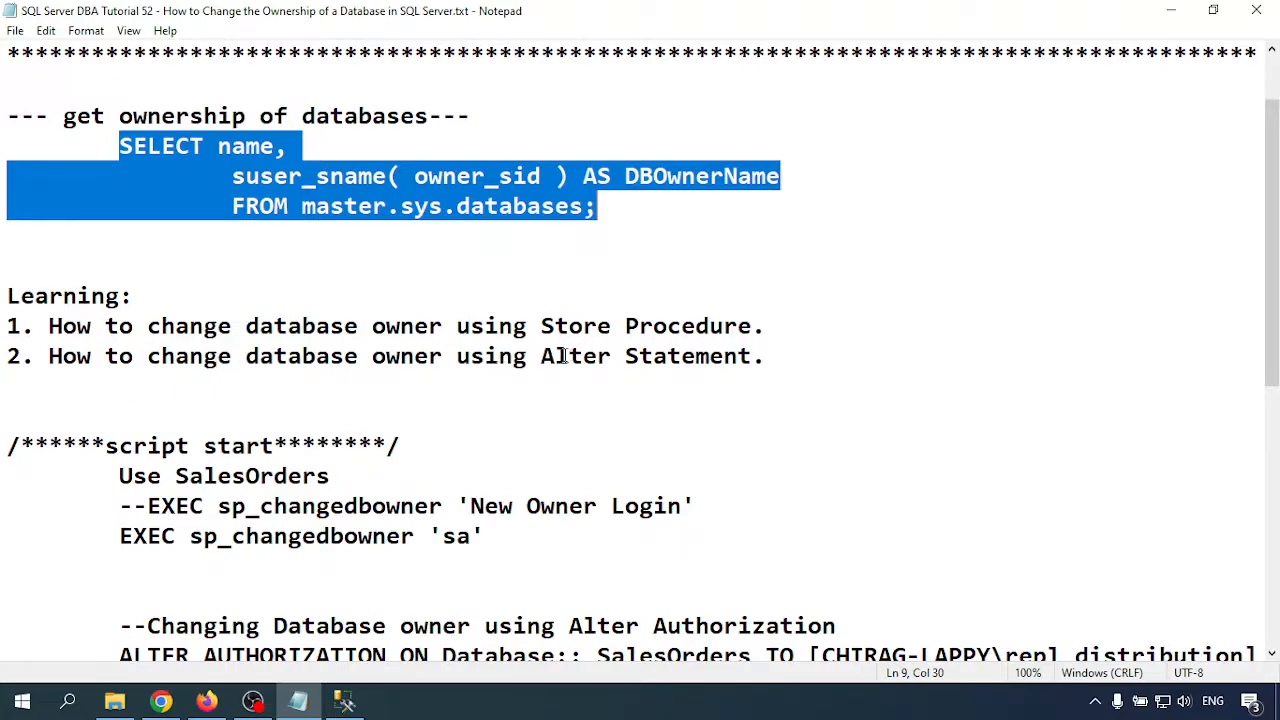
{"action": "scroll", "coordinate": [688, 390], "scroll_direction": "down", "scroll_amount": 3}
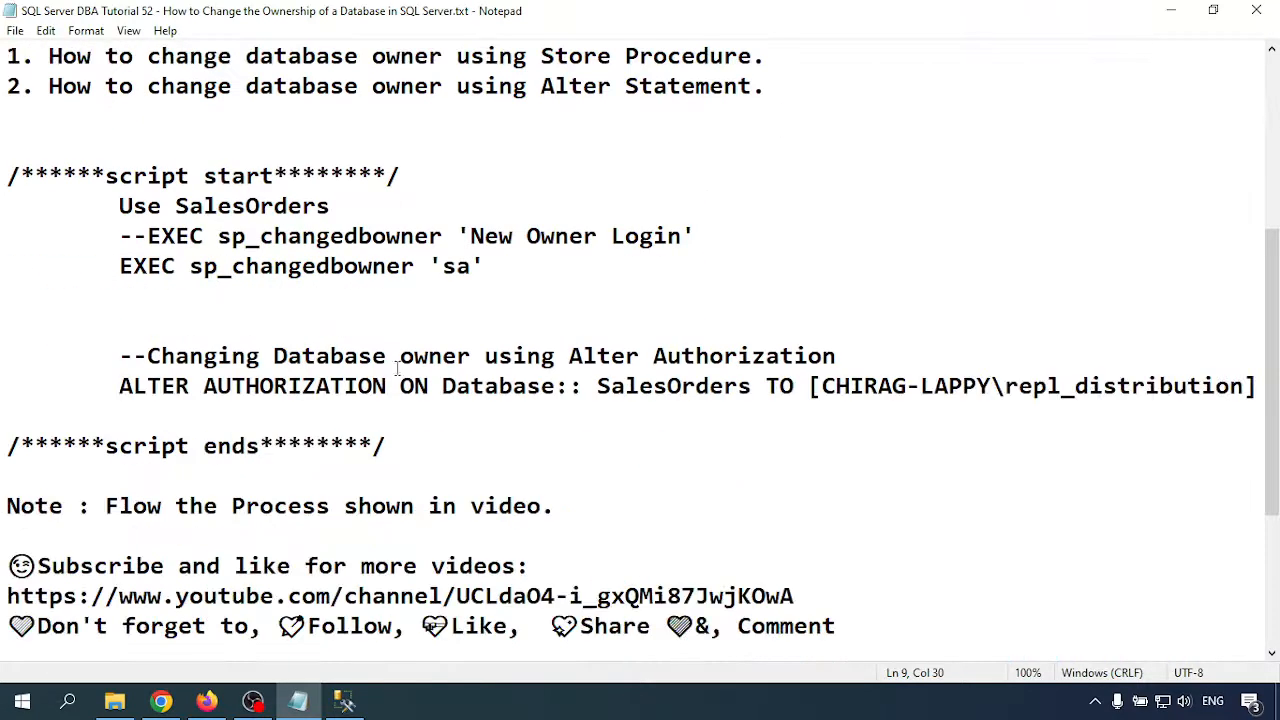
{"action": "left_click_drag", "start_coordinate": [118, 205], "coordinate": [560, 260]}
{"action": "key", "text": "ctrl+c"}
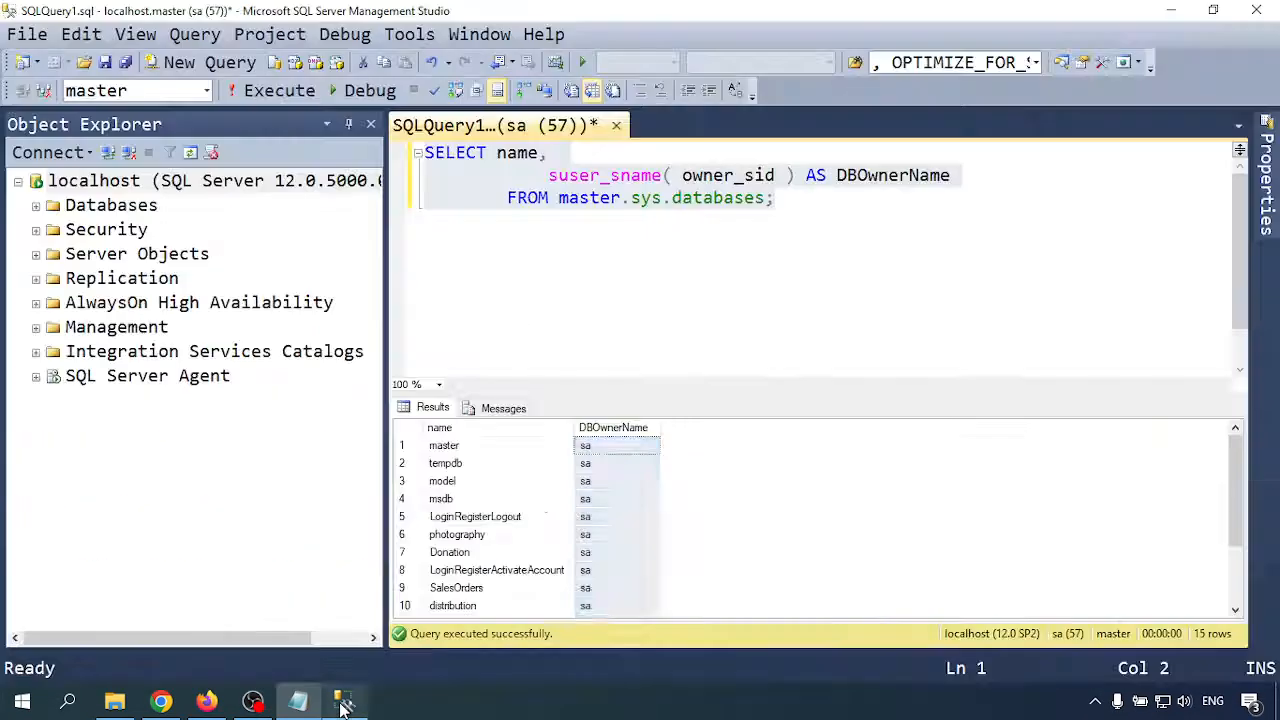
{"action": "left_click", "coordinate": [344, 700]}
{"action": "left_click", "coordinate": [604, 282]}
{"action": "key", "text": "ctrl+a"}
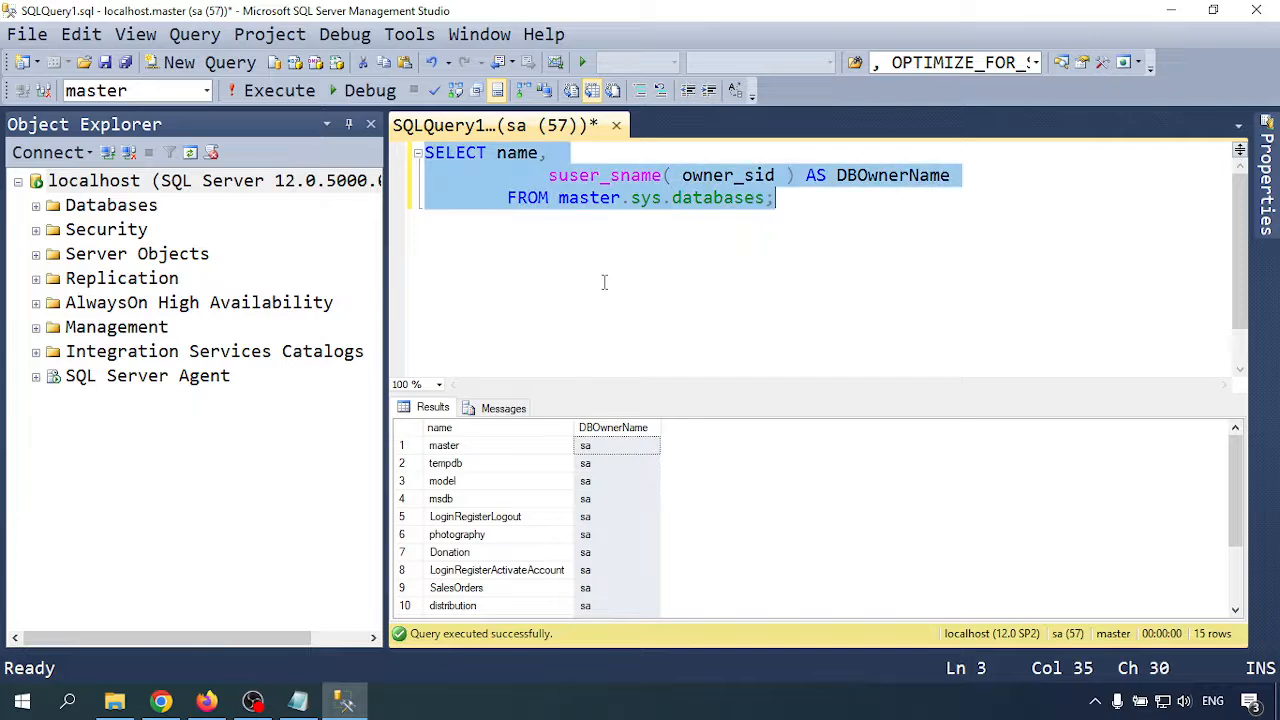
{"action": "left_click", "coordinate": [798, 204]}
{"action": "left_click", "coordinate": [209, 62]}
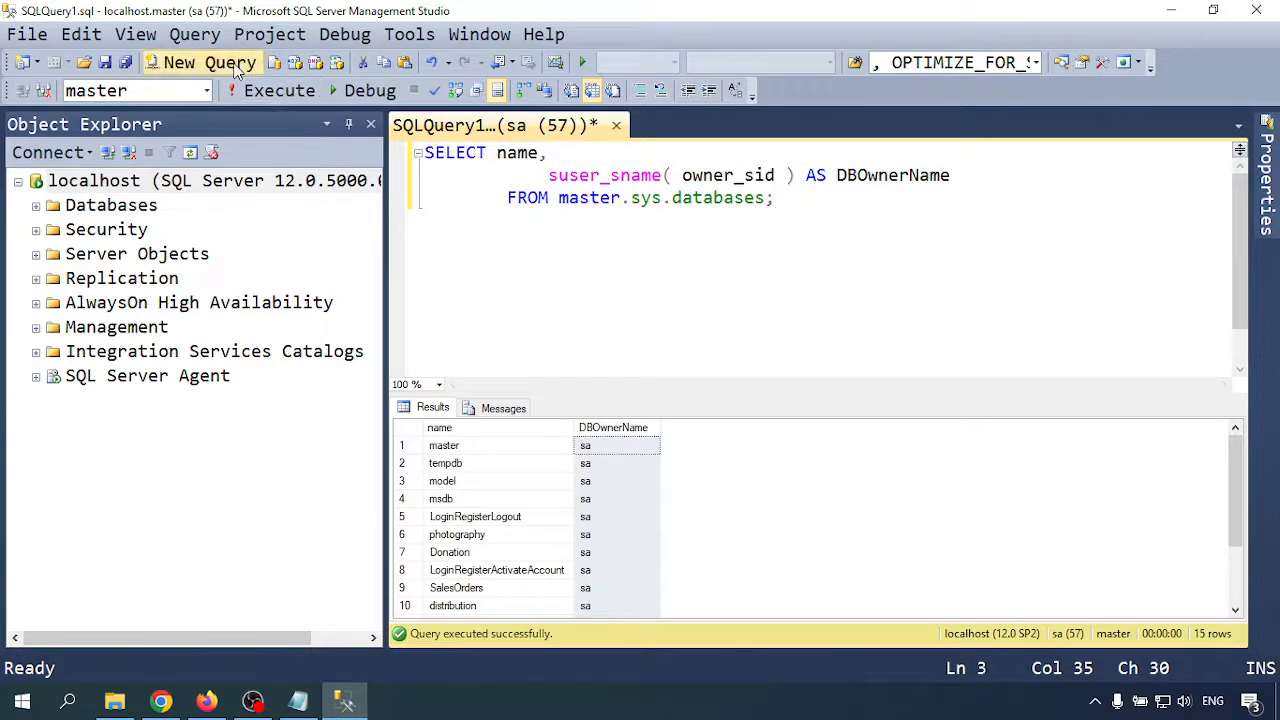
{"action": "key", "text": "ctrl+v"}
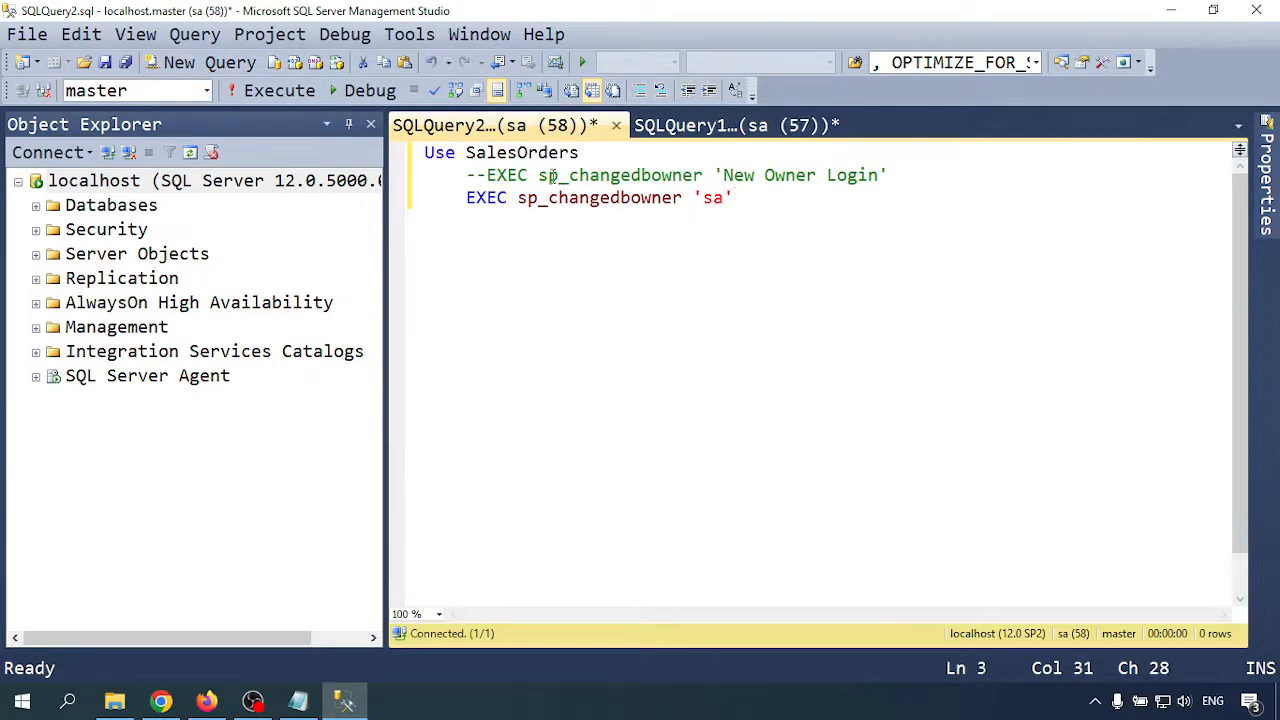
Expand the server's databases and replace SalesOrders with CHIRAGS in the Use statement
{"action": "left_click", "coordinate": [36, 205]}
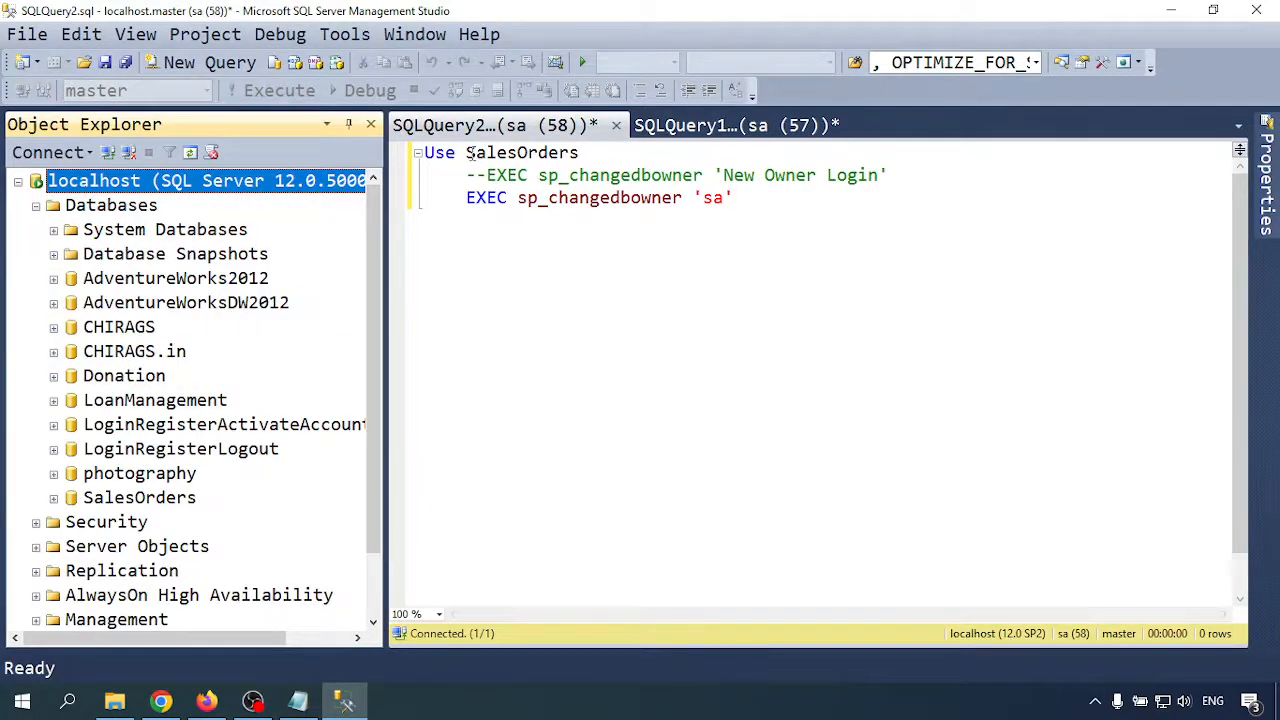
{"action": "left_click_drag", "start_coordinate": [467, 153], "coordinate": [625, 157]}
{"action": "type", "text": "c"}
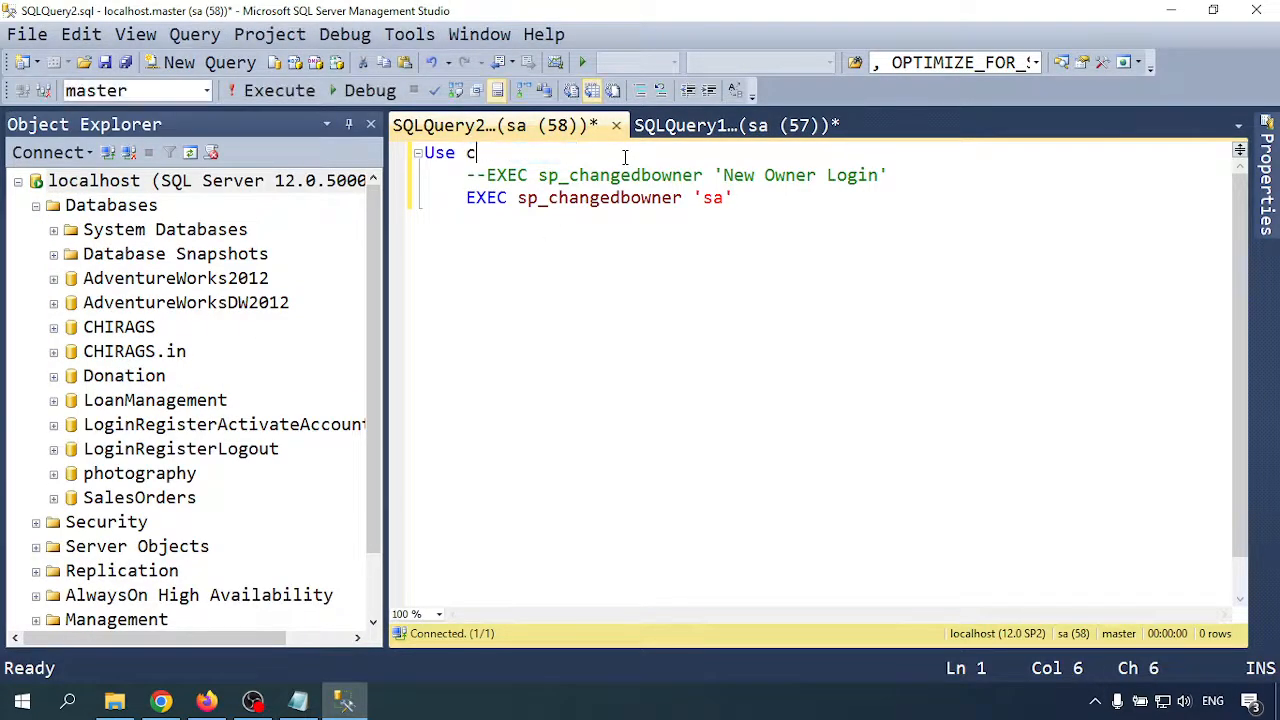
{"action": "key", "text": "BackSpace"}
{"action": "type", "text": "CHIRAGS"}
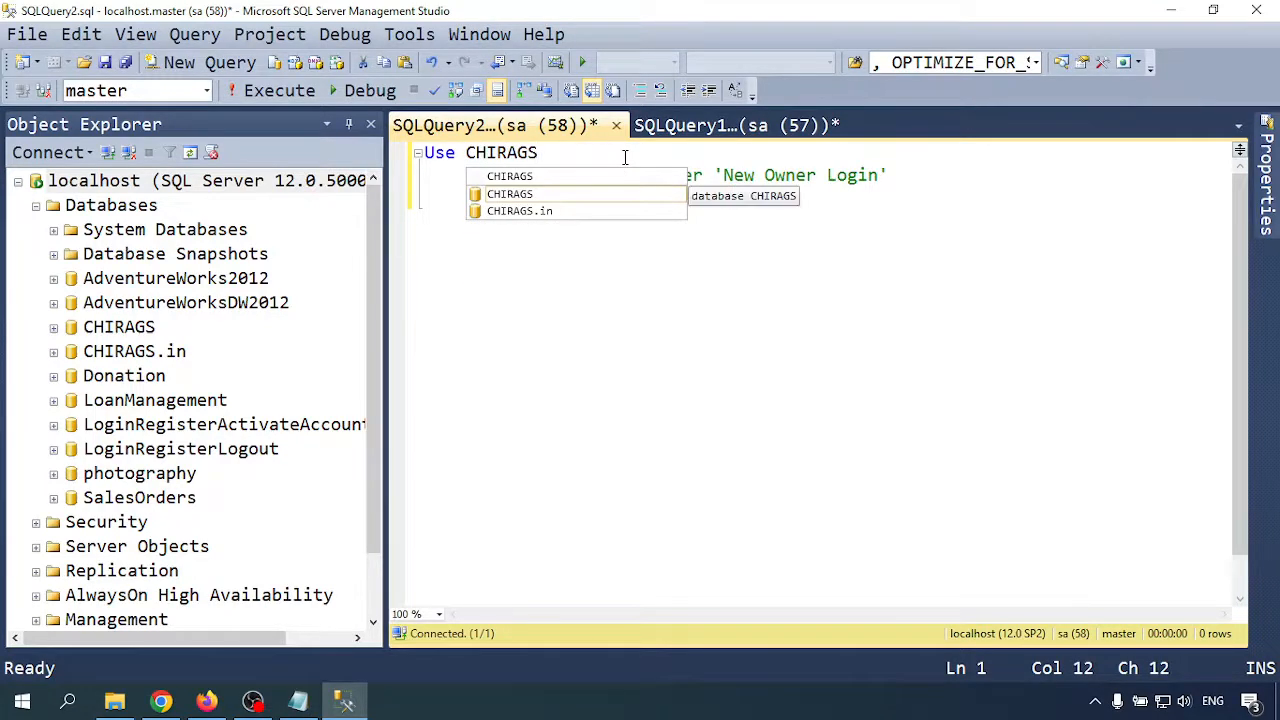
{"action": "type", "text": ".IN"}
{"action": "key", "text": "BackSpace"}
{"action": "key", "text": "BackSpace"}
{"action": "key", "text": "BackSpace"}
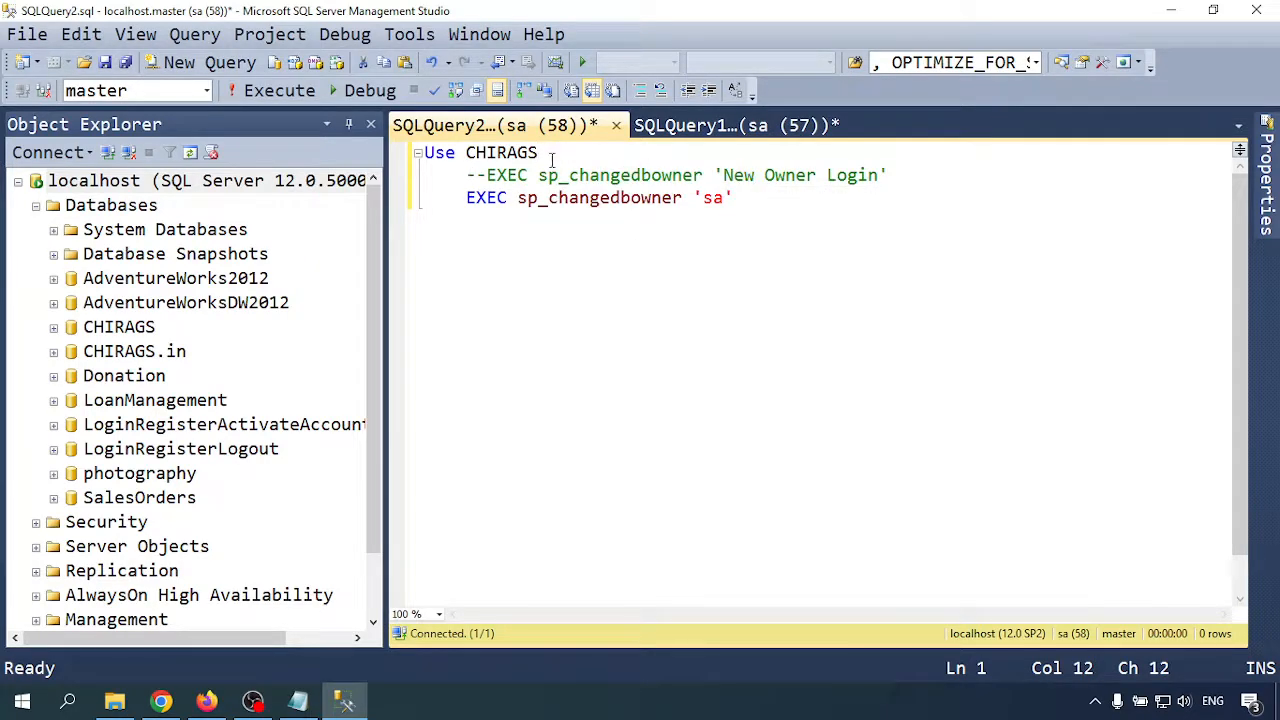
Execute only the Use CHIRAGS statement to switch the query's database context
{"action": "left_click_drag", "start_coordinate": [539, 153], "coordinate": [422, 153]}
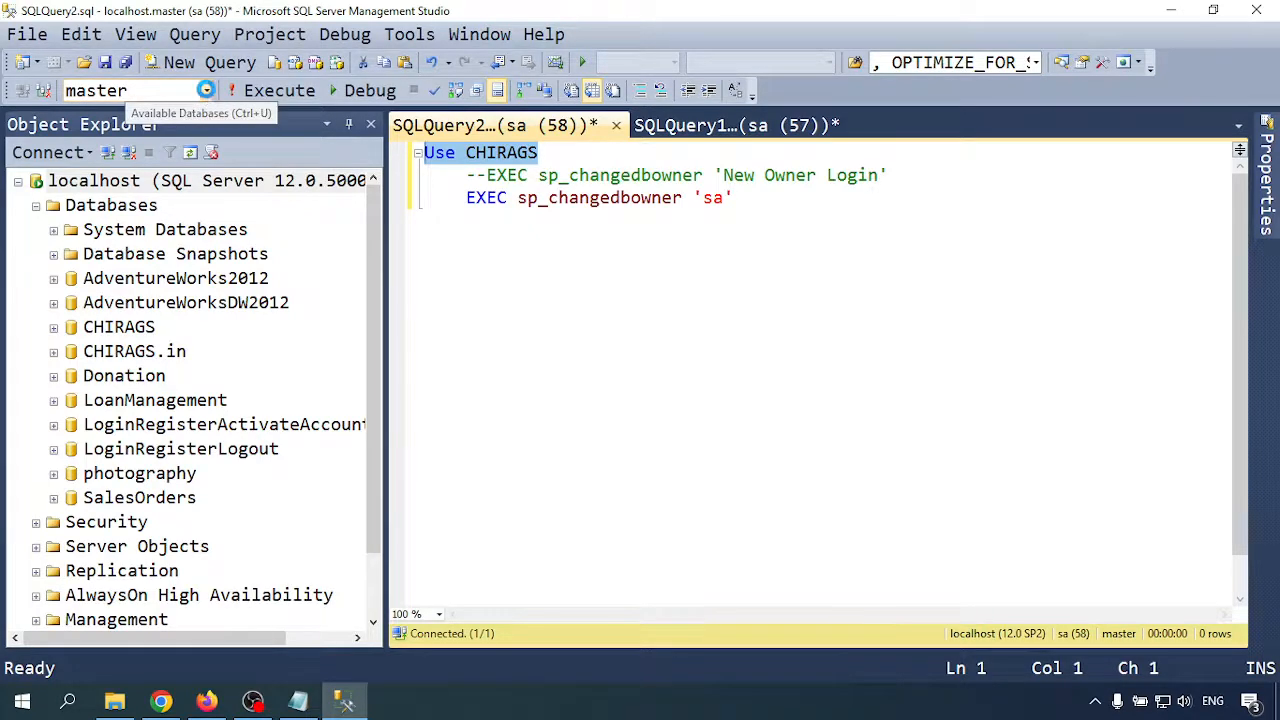
{"action": "left_click", "coordinate": [205, 90]}
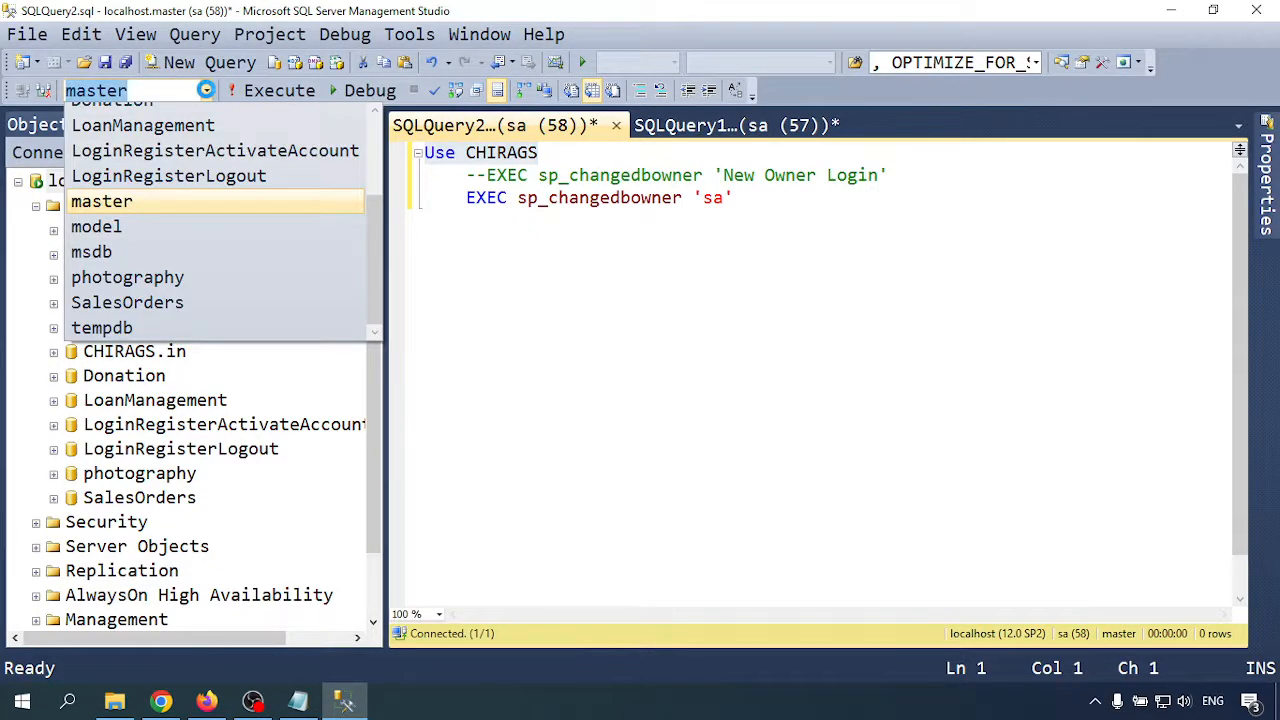
{"action": "left_click", "coordinate": [205, 90]}
{"action": "left_click", "coordinate": [279, 90]}
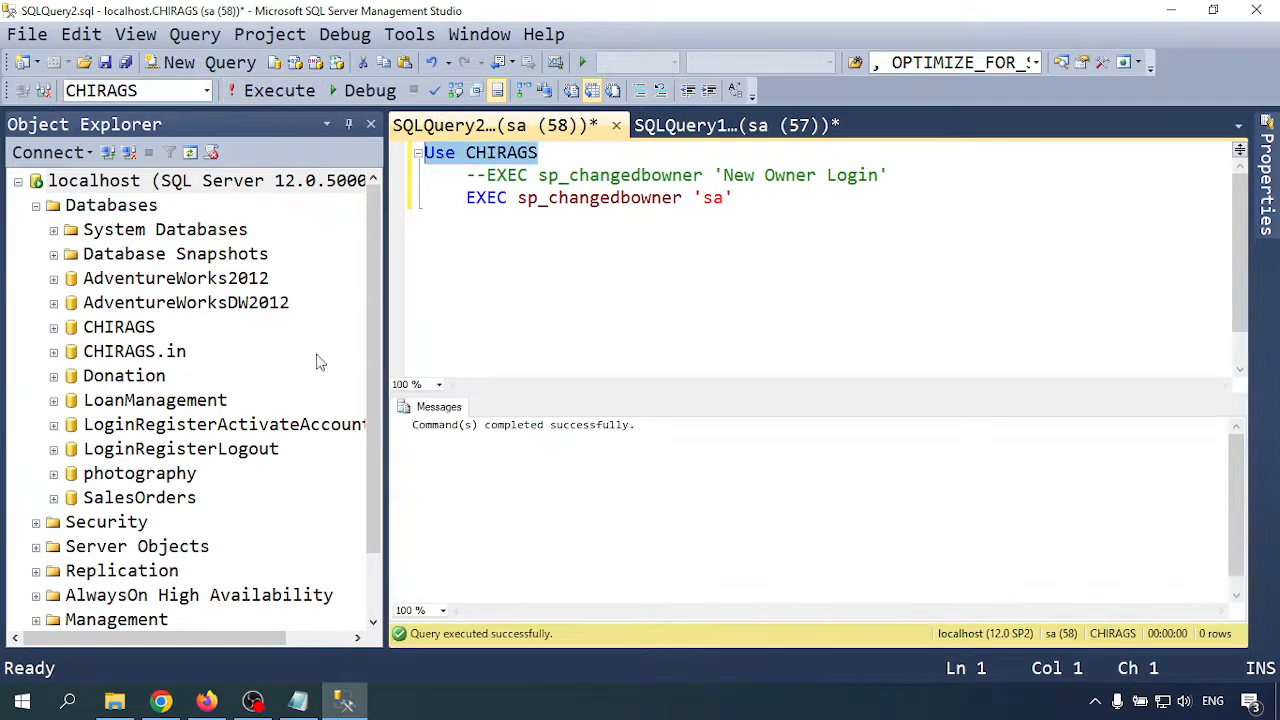
Execute the whole script to set the CHIRAGS database owner to 'sa' with sp_changedbowner
{"action": "left_click", "coordinate": [539, 176]}
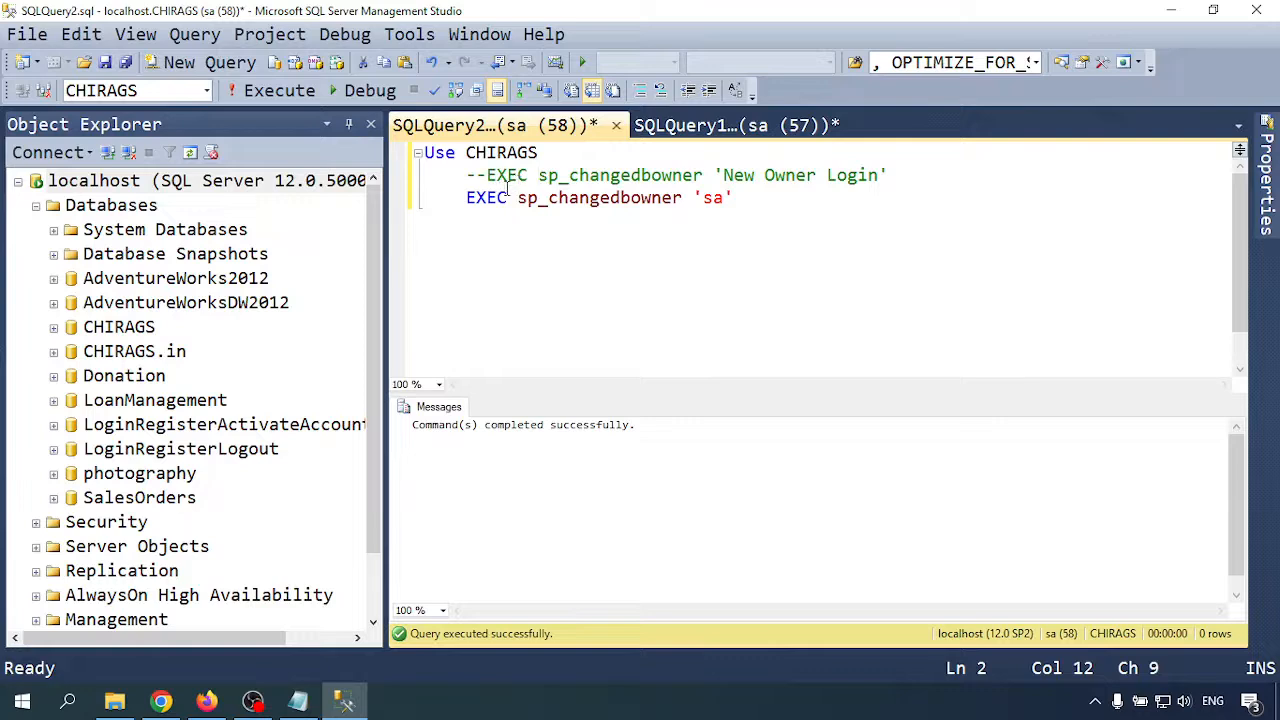
{"action": "left_click_drag", "start_coordinate": [466, 197], "coordinate": [545, 198]}
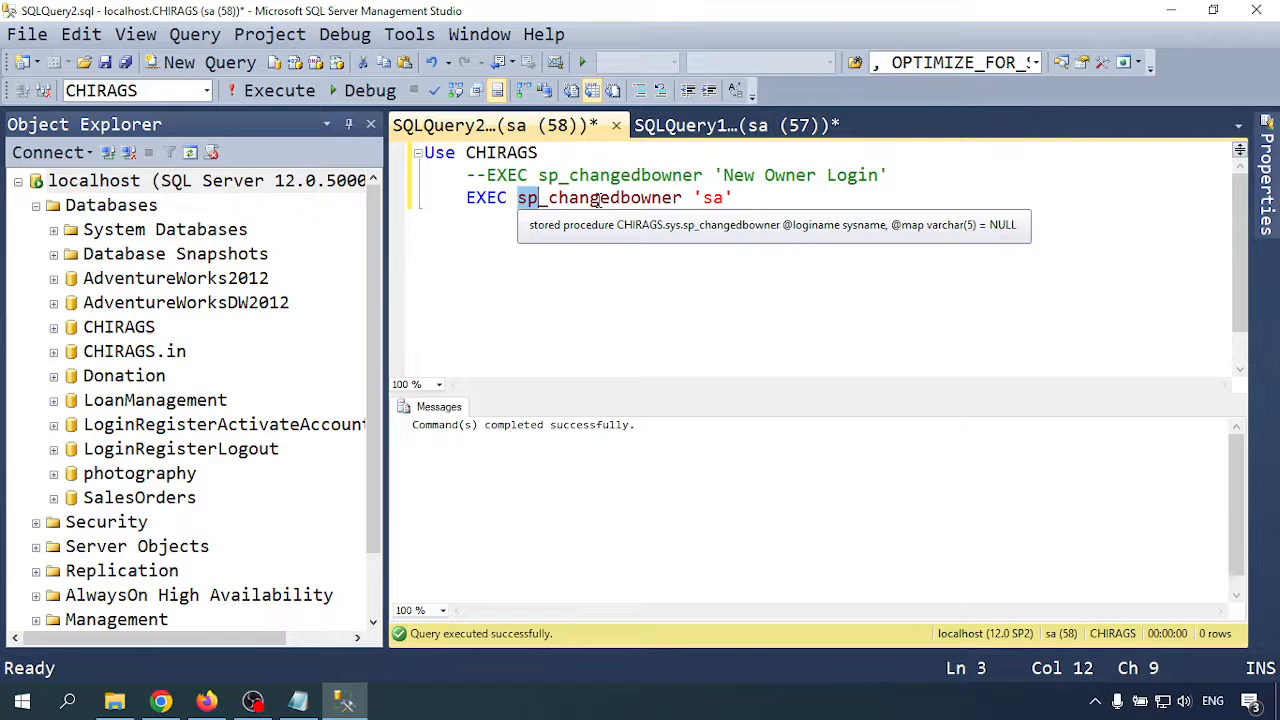
{"action": "left_click_drag", "start_coordinate": [694, 198], "coordinate": [370, 112]}
{"action": "left_click", "coordinate": [272, 90]}
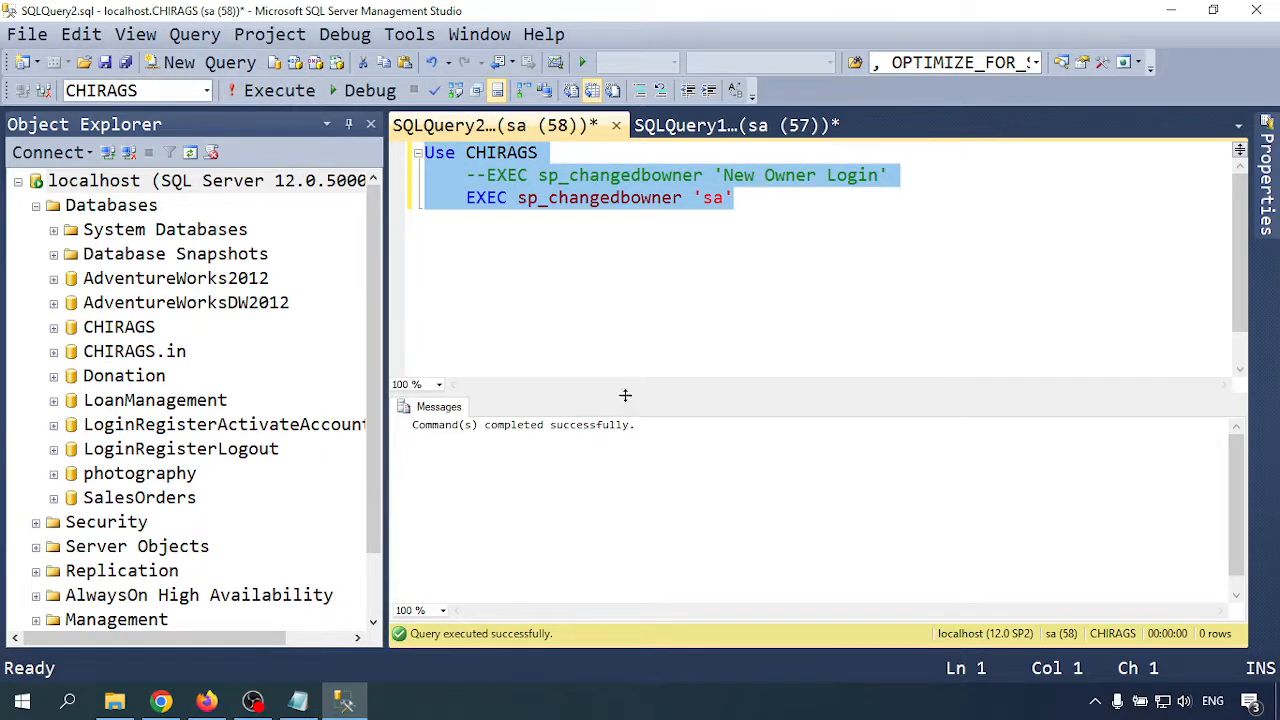
Rerun the SELECT ownership query and check the owner listed for the CHIRAGS database
{"action": "left_click", "coordinate": [690, 126]}
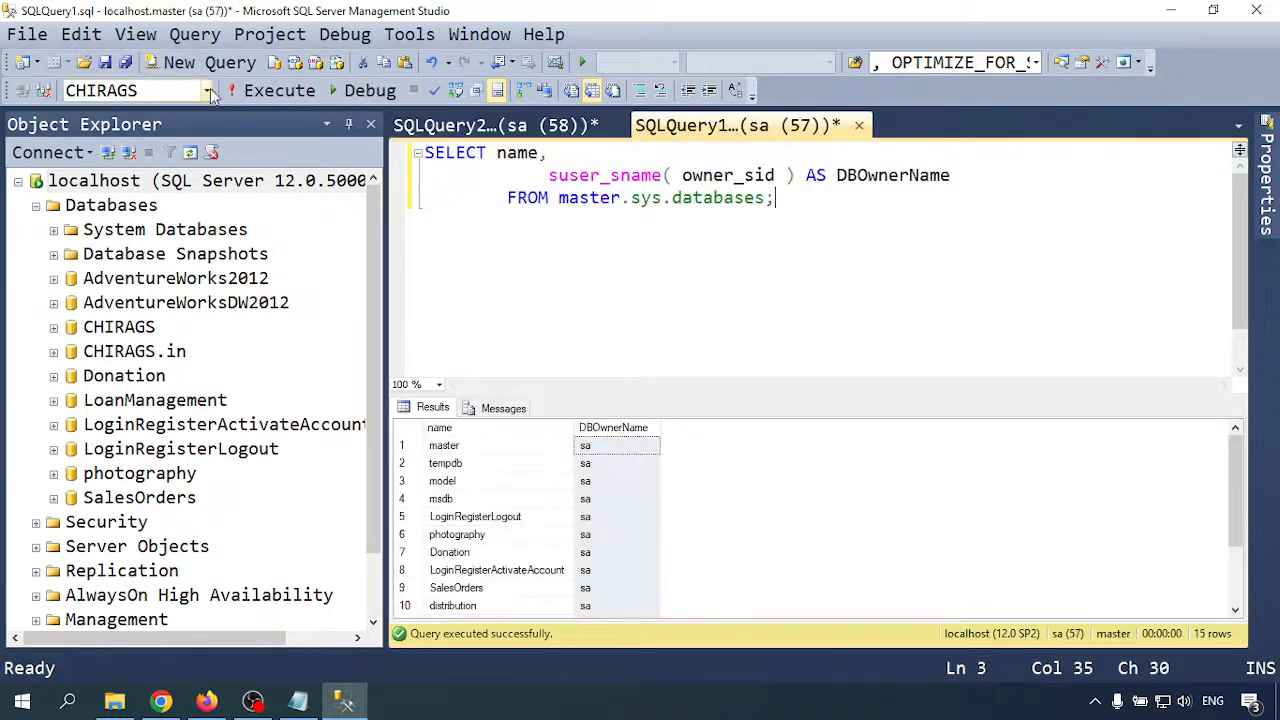
{"action": "left_click", "coordinate": [275, 92]}
{"action": "scroll", "coordinate": [545, 560], "scroll_direction": "down", "scroll_amount": 3}
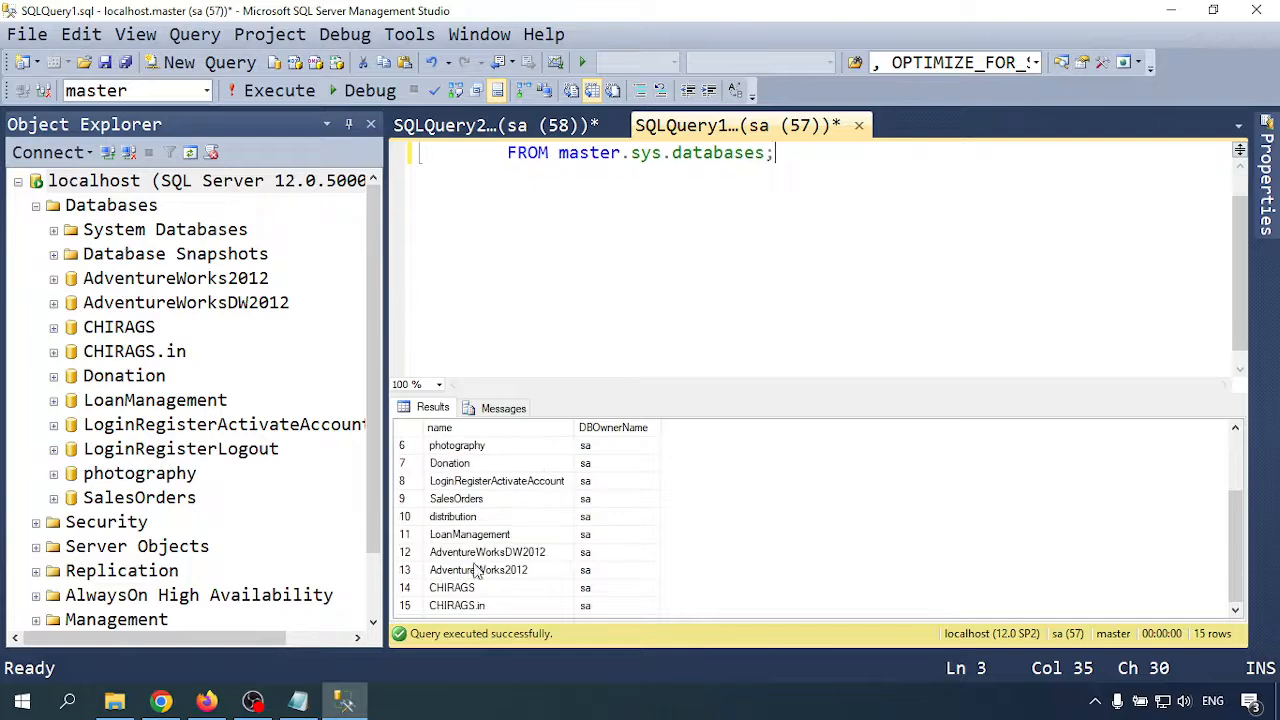
{"action": "left_click", "coordinate": [586, 589]}
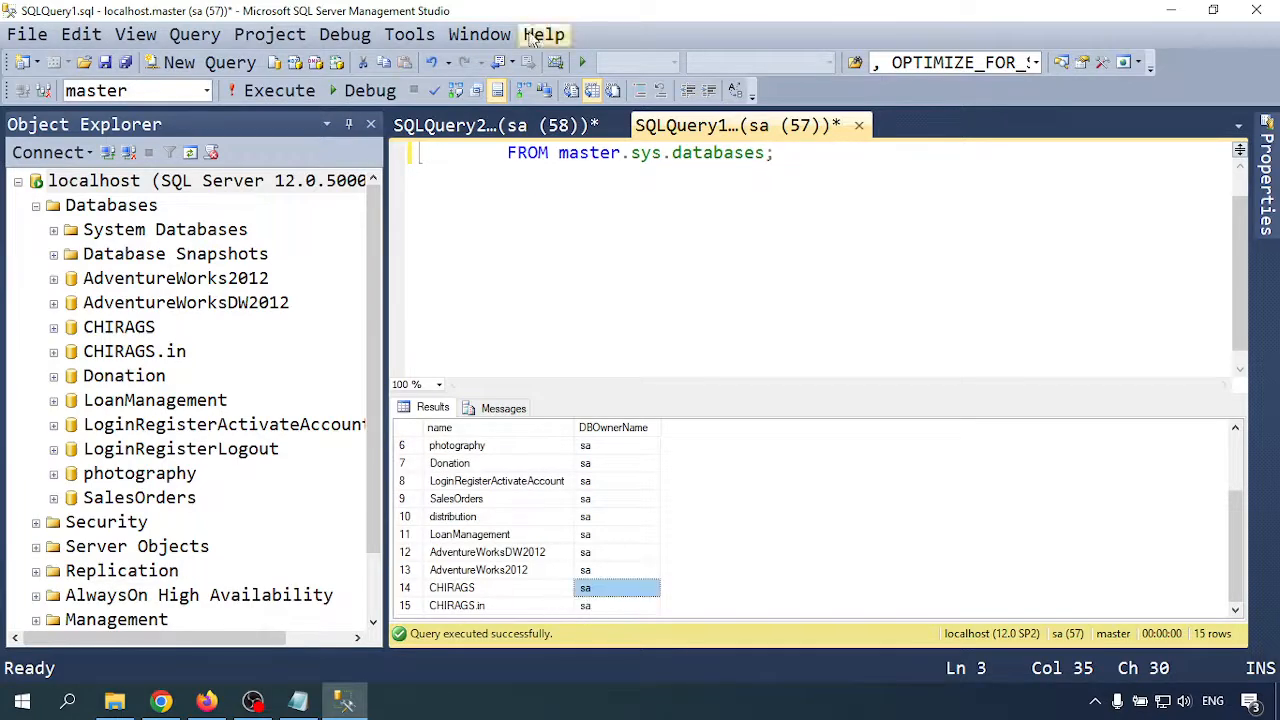
Copy the ALTER AUTHORIZATION statement and its comment from Notepad to below the sp_changedbowner line, after a blank line, and narrow Object Explorer
{"action": "left_click", "coordinate": [519, 127]}
{"action": "left_click", "coordinate": [297, 702]}
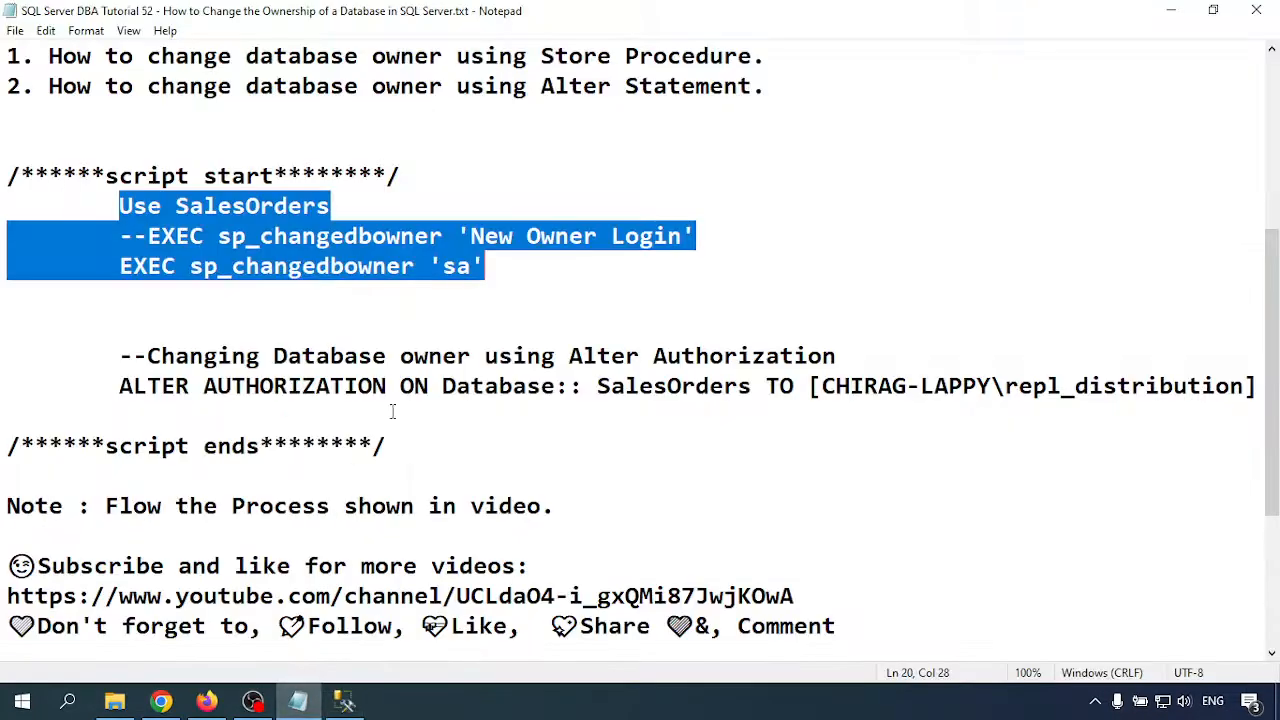
{"action": "left_click_drag", "start_coordinate": [118, 357], "coordinate": [1266, 386]}
{"action": "key", "text": "ctrl+c"}
{"action": "left_click", "coordinate": [344, 702]}
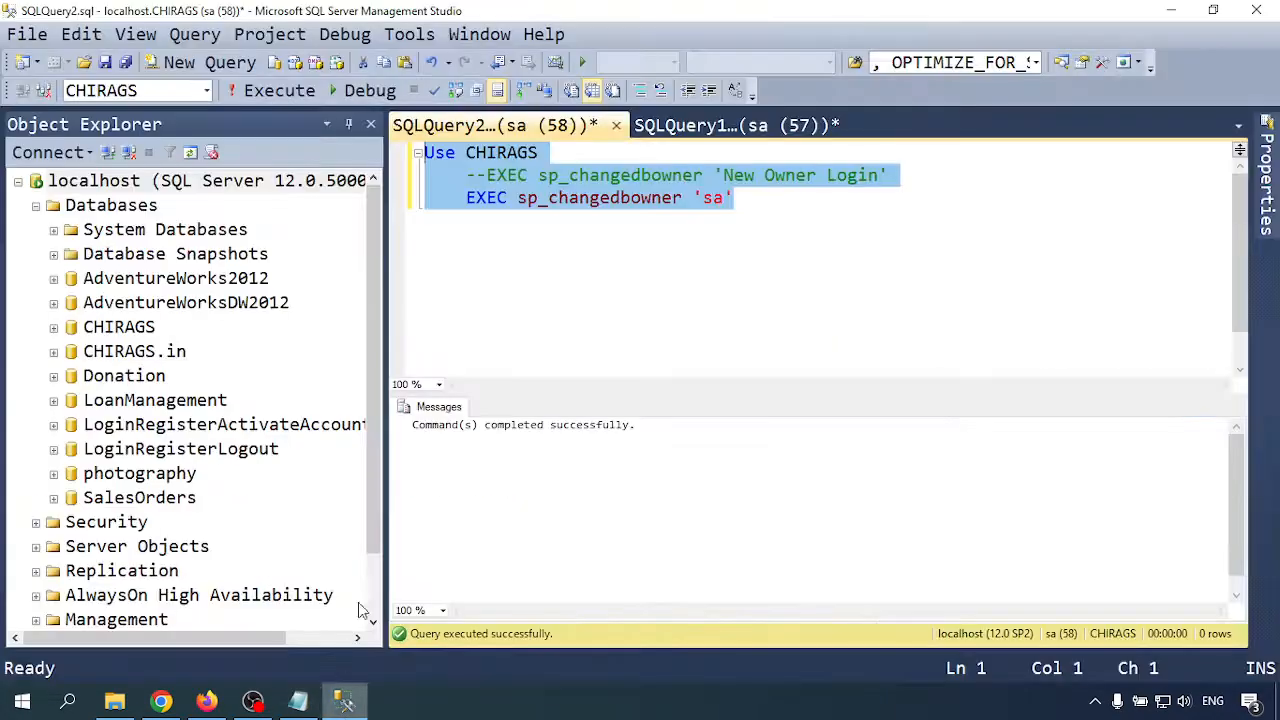
{"action": "left_click", "coordinate": [721, 216]}
{"action": "key", "text": "Return"}
{"action": "key", "text": "Return"}
{"action": "key", "text": "ctrl+v"}
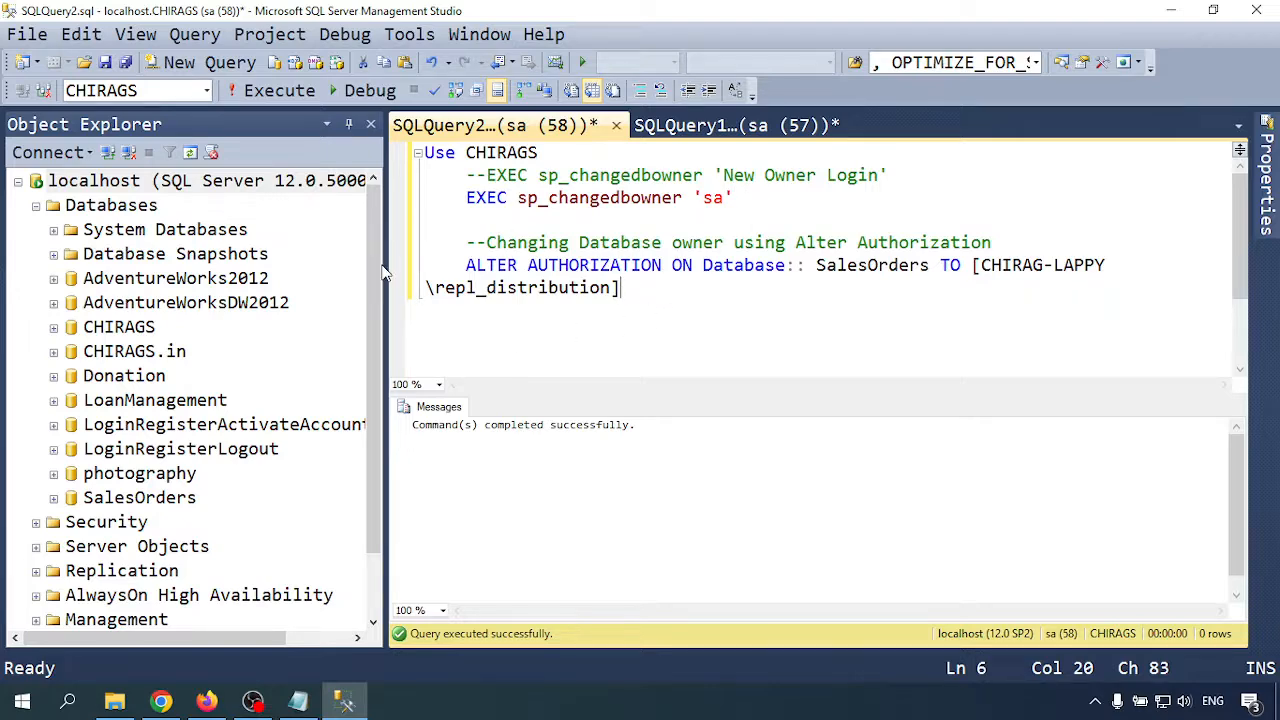
{"action": "left_click_drag", "start_coordinate": [383, 266], "coordinate": [284, 268]}
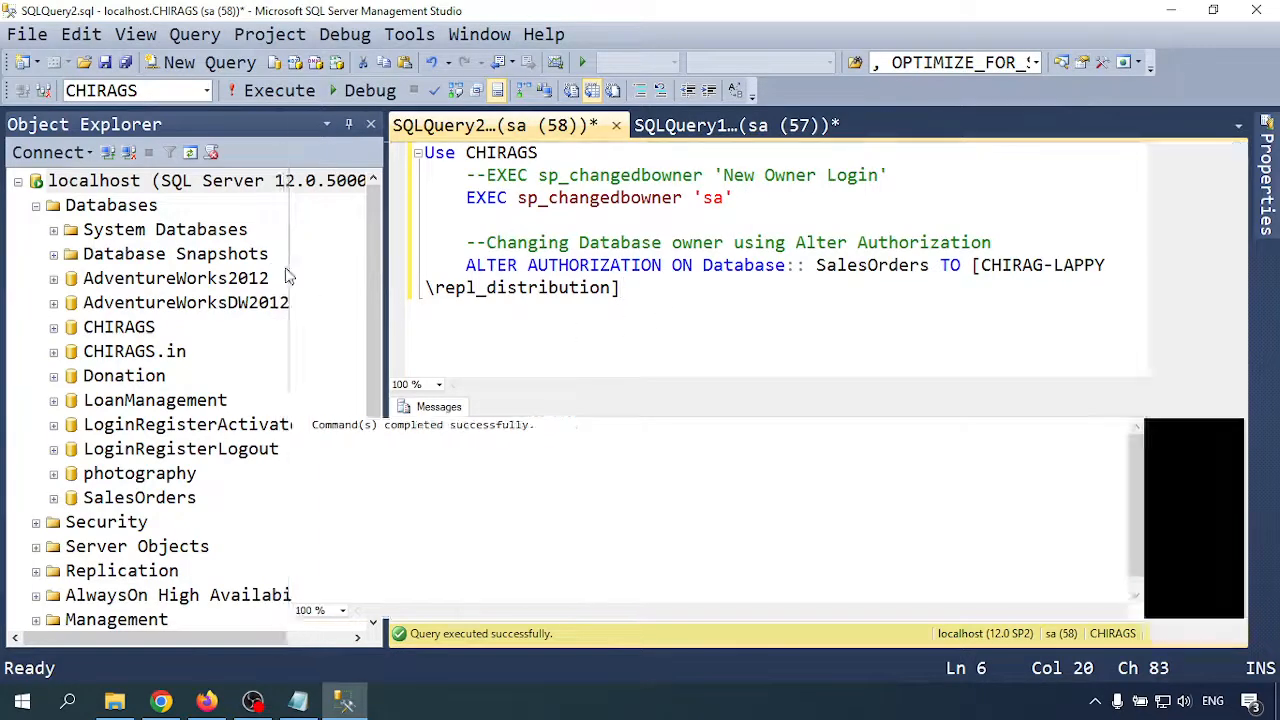
Auto-hide Object Explorer to widen the query editor and review the ALTER AUTHORIZATION statement with its comment
{"action": "left_click", "coordinate": [248, 124]}
{"action": "left_click", "coordinate": [748, 309]}
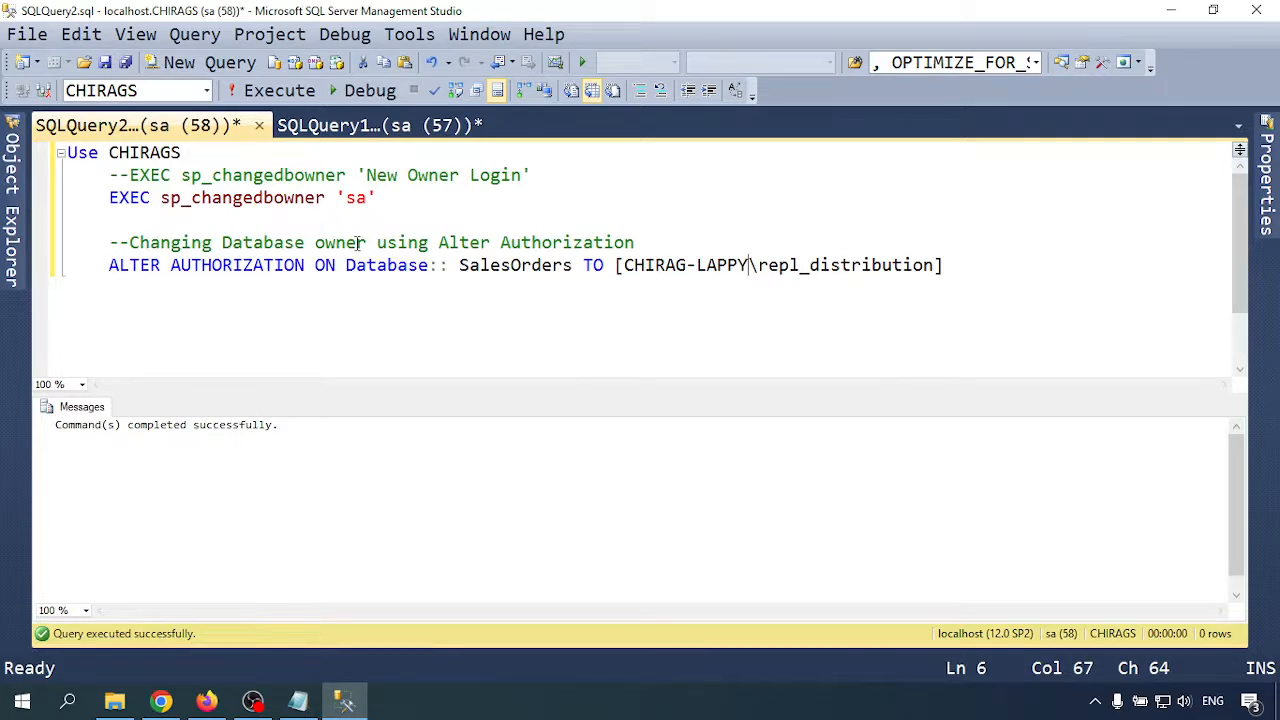
{"action": "left_click_drag", "start_coordinate": [437, 242], "coordinate": [680, 242]}
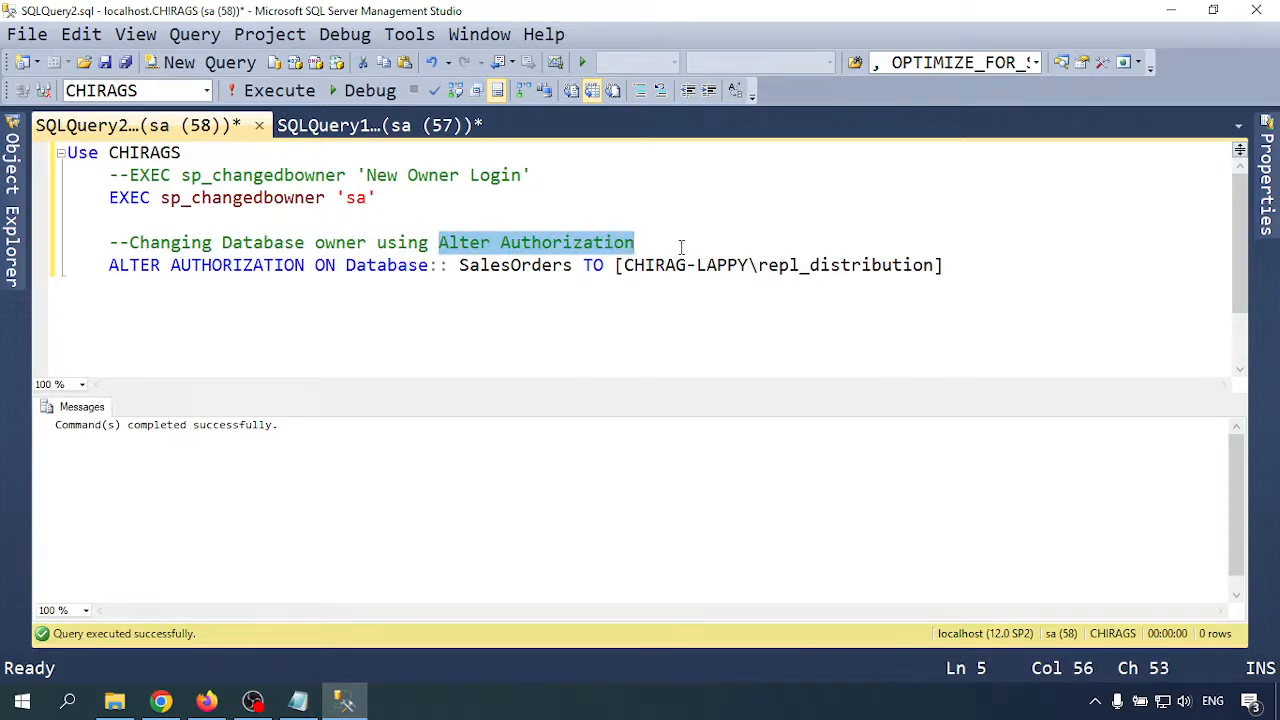
{"action": "left_click_drag", "start_coordinate": [106, 266], "coordinate": [430, 265]}
{"action": "left_click", "coordinate": [512, 265]}
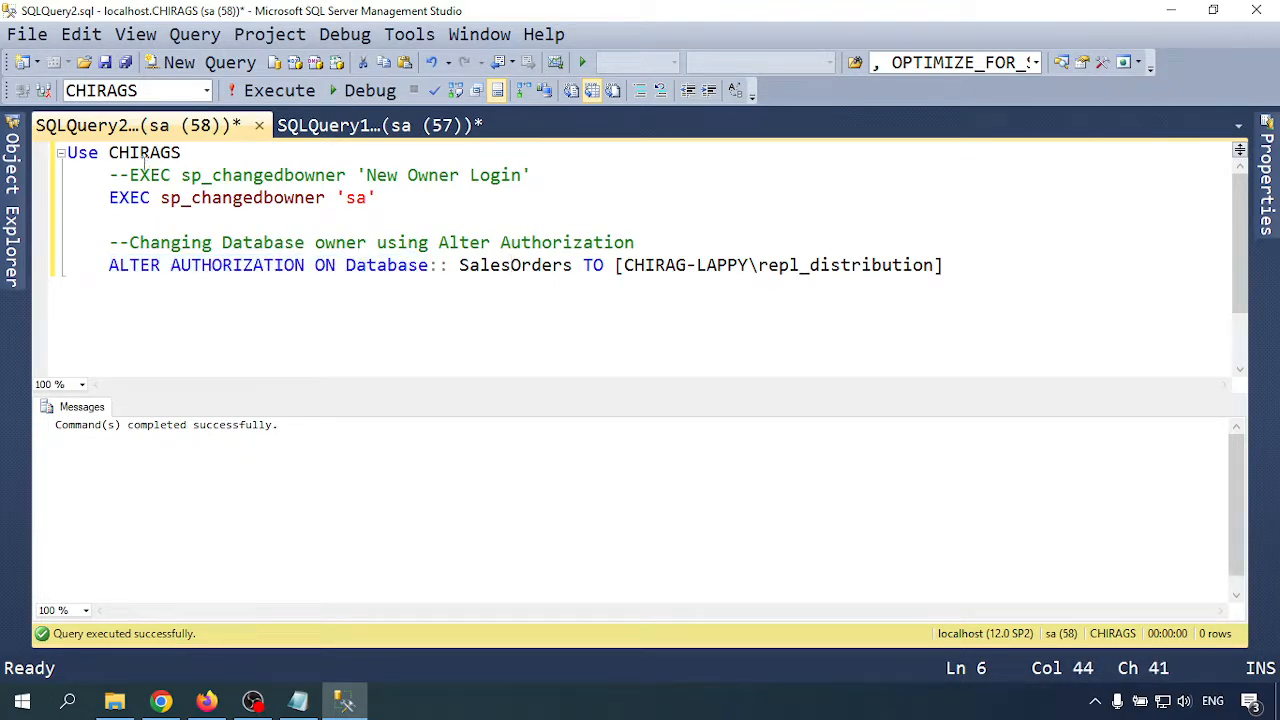
Replace SalesOrders with CHIRAGS, copied from the Use line, as the target database in the ALTER AUTHORIZATION statement
{"action": "double_click", "coordinate": [145, 155]}
{"action": "key", "text": "ctrl+c"}
{"action": "left_click", "coordinate": [491, 265]}
{"action": "double_click", "coordinate": [491, 265]}
{"action": "key", "text": "ctrl+v"}
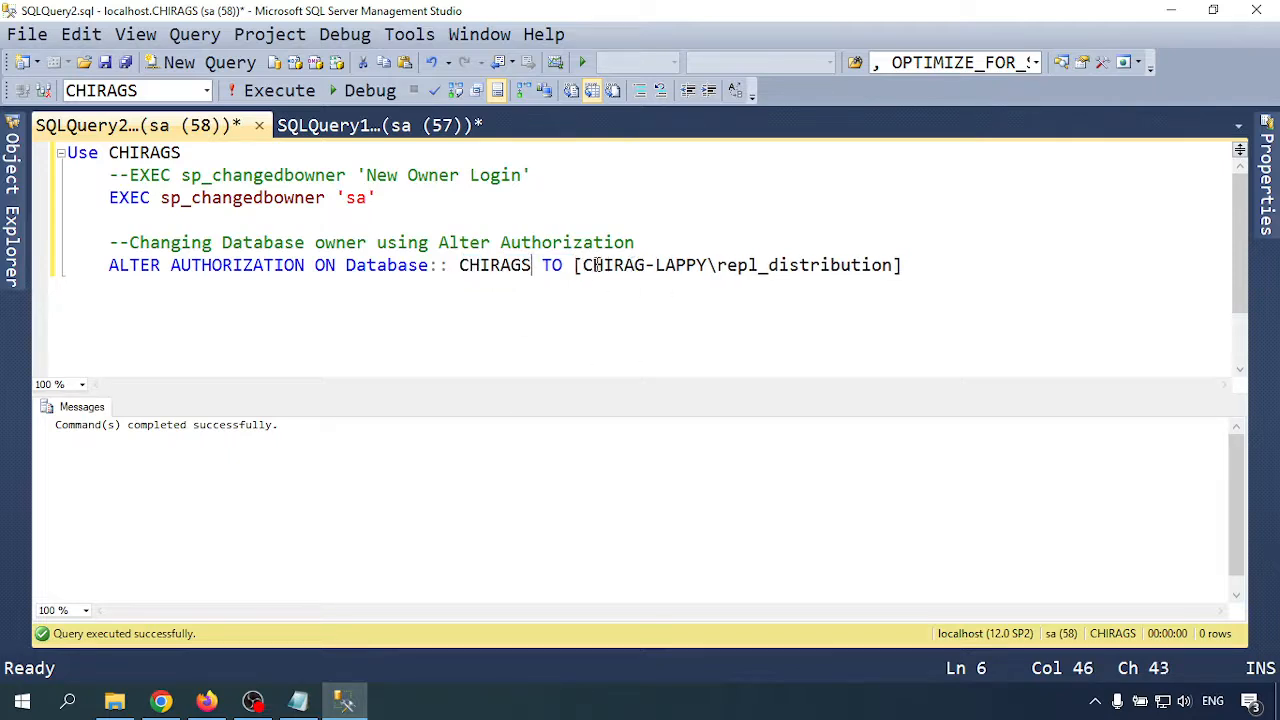
Examine the login name given as the new owner in the ALTER AUTHORIZATION statement
{"action": "left_click_drag", "start_coordinate": [583, 265], "coordinate": [894, 265]}
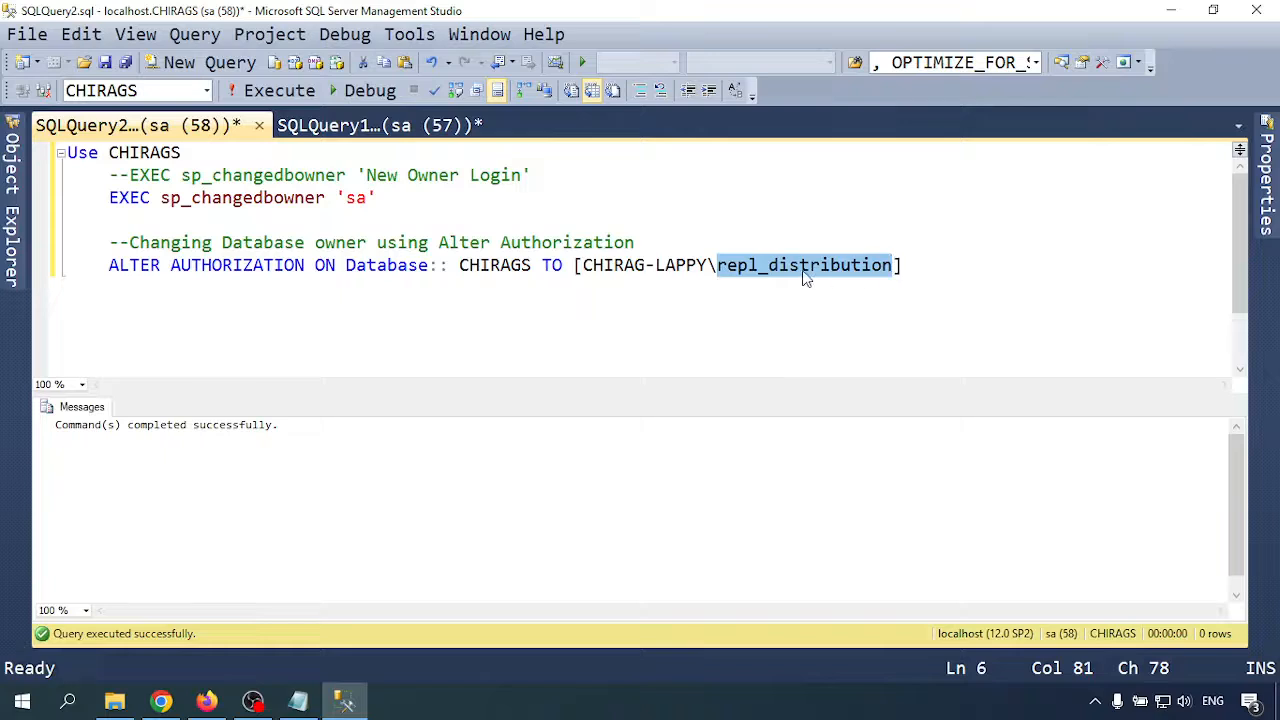
{"action": "left_click", "coordinate": [804, 268]}
{"action": "left_click_drag", "start_coordinate": [718, 265], "coordinate": [891, 265]}
{"action": "left_click", "coordinate": [779, 266]}
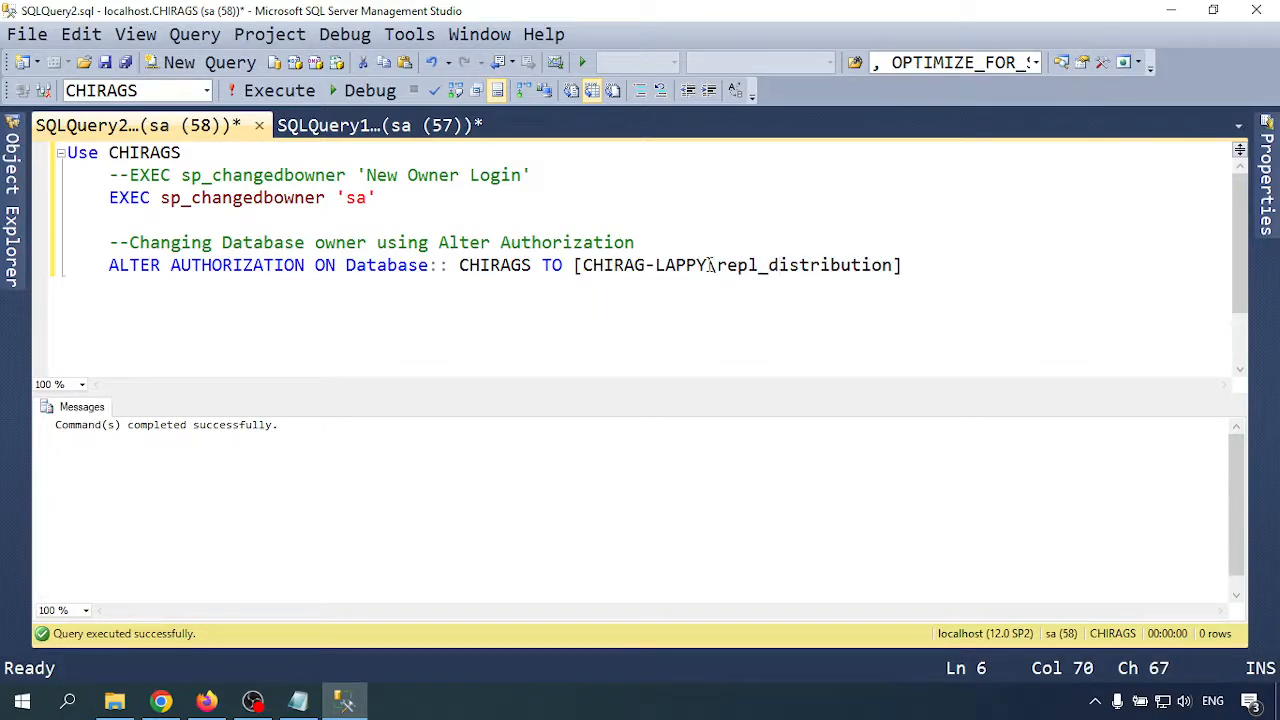
{"action": "left_click_drag", "start_coordinate": [717, 265], "coordinate": [893, 265]}
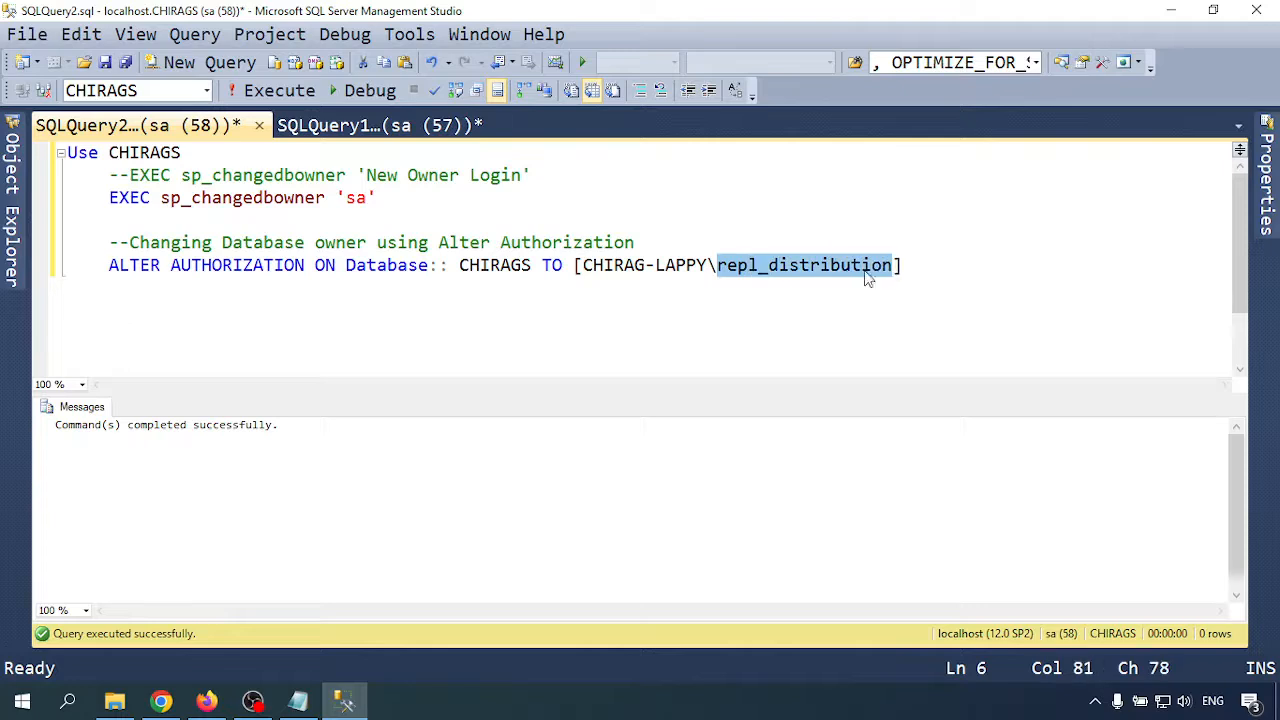
{"action": "left_click", "coordinate": [770, 268]}
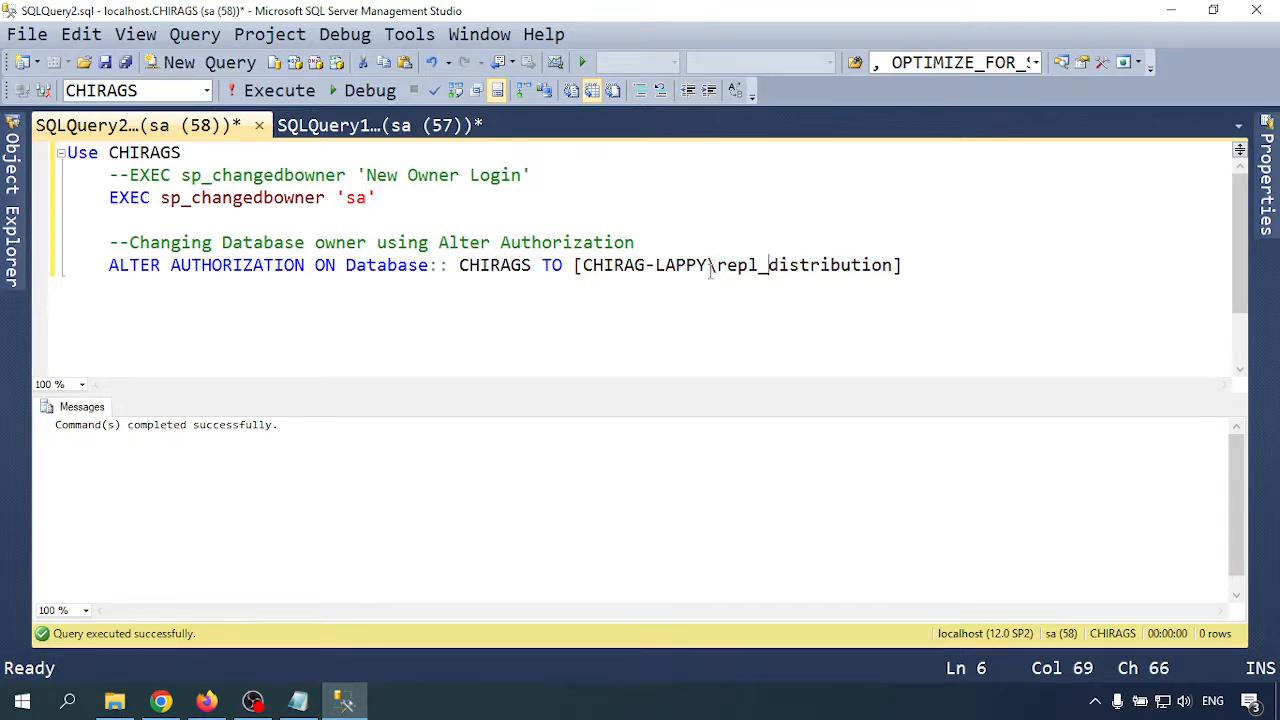
{"action": "left_click_drag", "start_coordinate": [717, 265], "coordinate": [871, 265]}
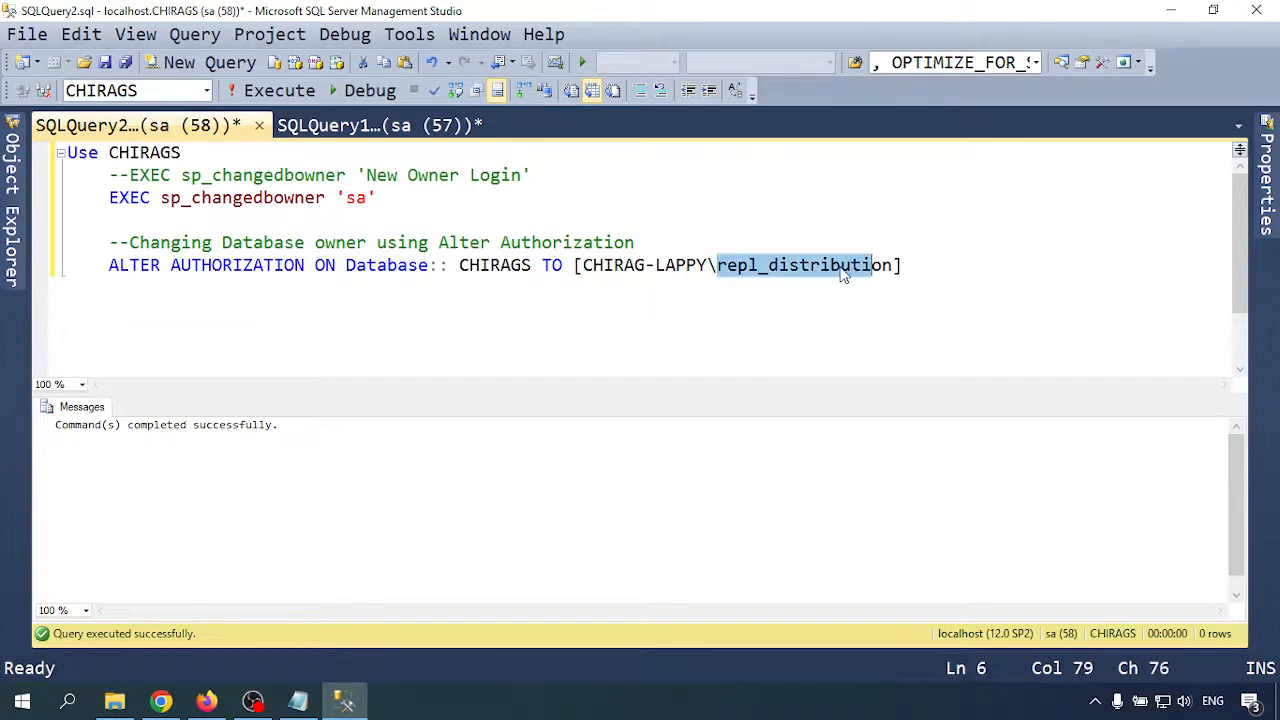
{"action": "left_click", "coordinate": [800, 266]}
Expand Security and Logins in Object Explorer, widen it, and locate the CHIRAG-LAPPY\repl_distribution login
{"action": "left_click", "coordinate": [12, 200]}
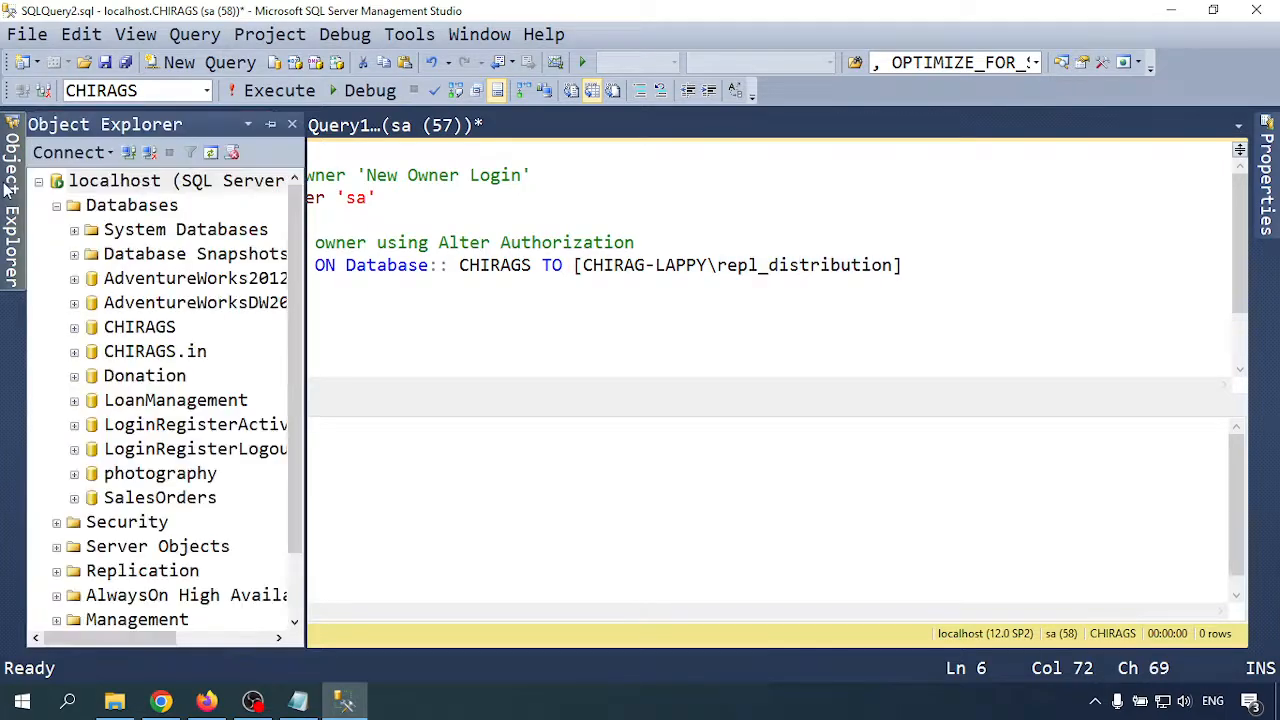
{"action": "scroll", "coordinate": [100, 383], "scroll_direction": "down", "scroll_amount": 1}
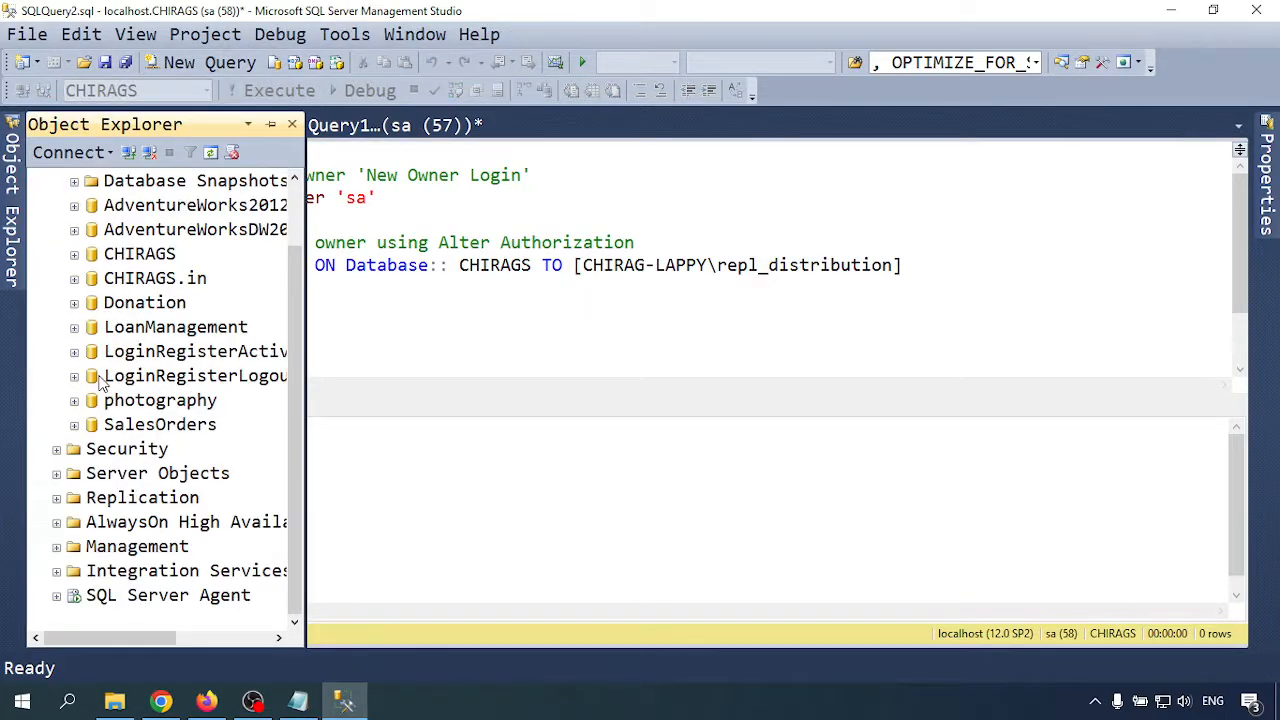
{"action": "left_click", "coordinate": [57, 449]}
{"action": "left_click", "coordinate": [74, 474]}
{"action": "scroll", "coordinate": [100, 440], "scroll_direction": "down", "scroll_amount": 1}
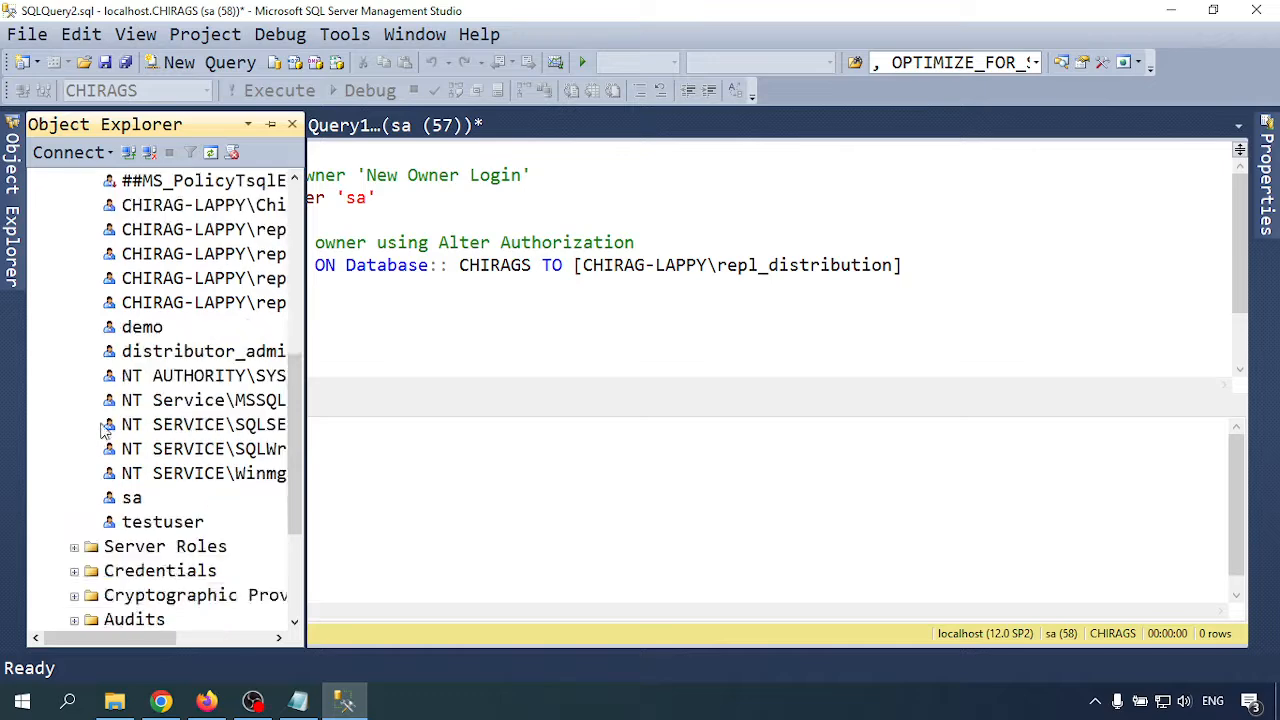
{"action": "left_click_drag", "start_coordinate": [305, 402], "coordinate": [414, 403]}
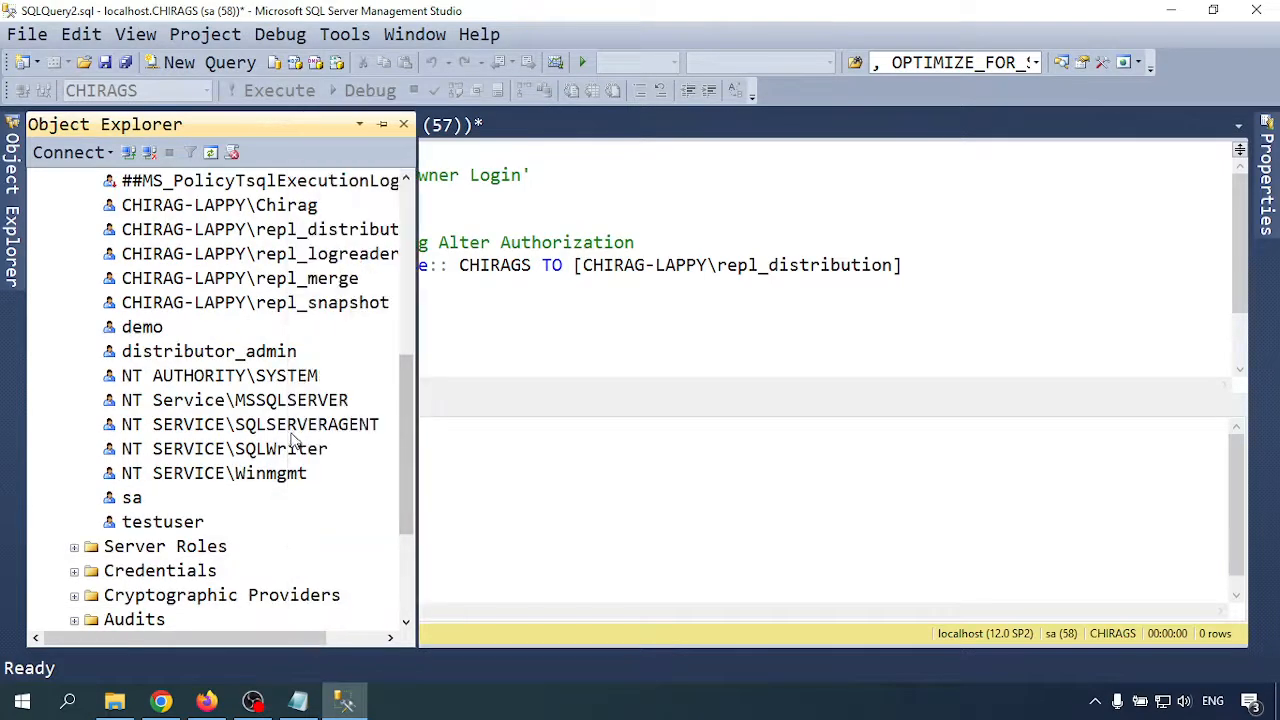
{"action": "scroll", "coordinate": [274, 393], "scroll_direction": "up", "scroll_amount": 1}
{"action": "left_click", "coordinate": [318, 304]}
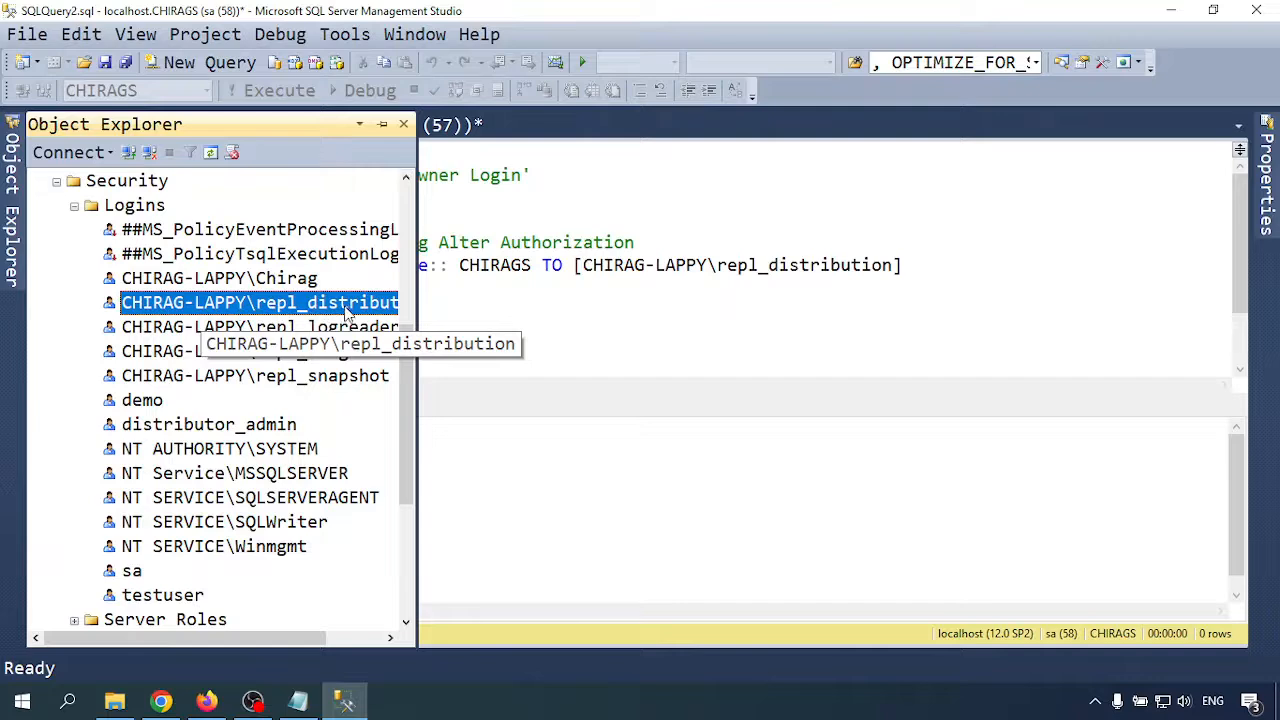
Execute only the ALTER AUTHORIZATION statement and its comment to make CHIRAG-LAPPY\repl_distribution the owner of the CHIRAGS database
{"action": "left_click", "coordinate": [498, 178]}
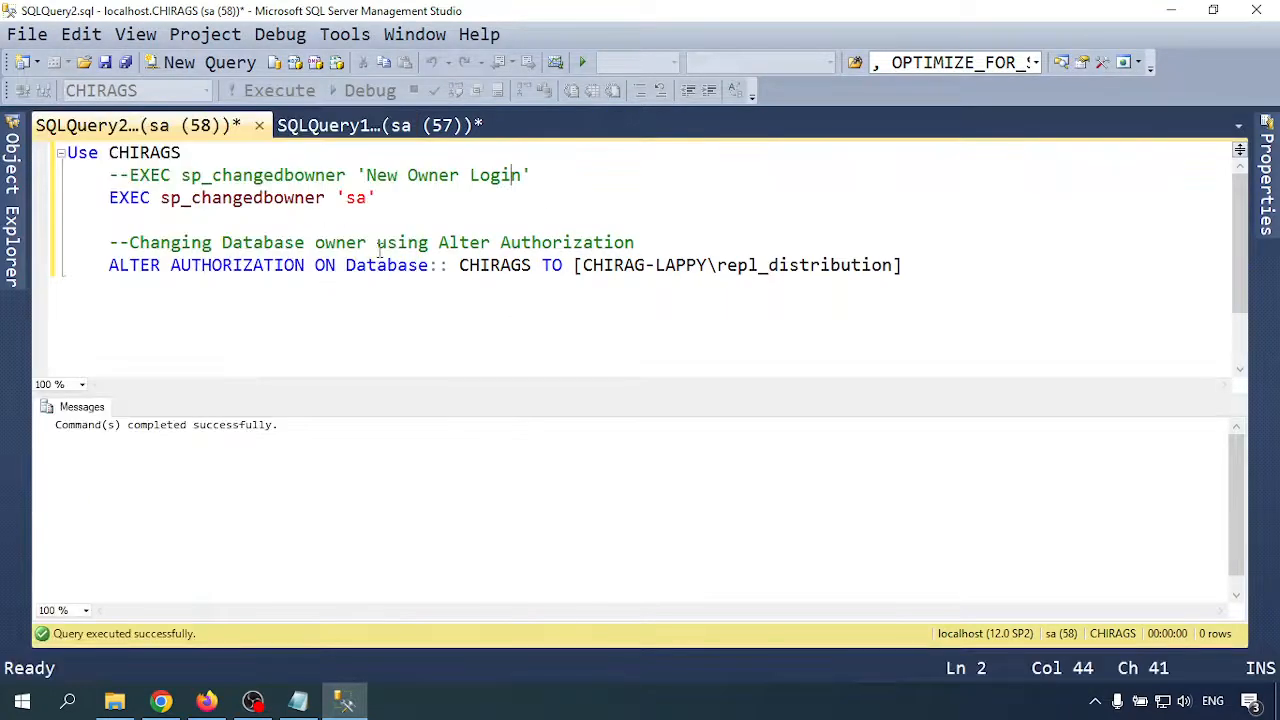
{"action": "left_click_drag", "start_coordinate": [906, 265], "coordinate": [67, 243]}
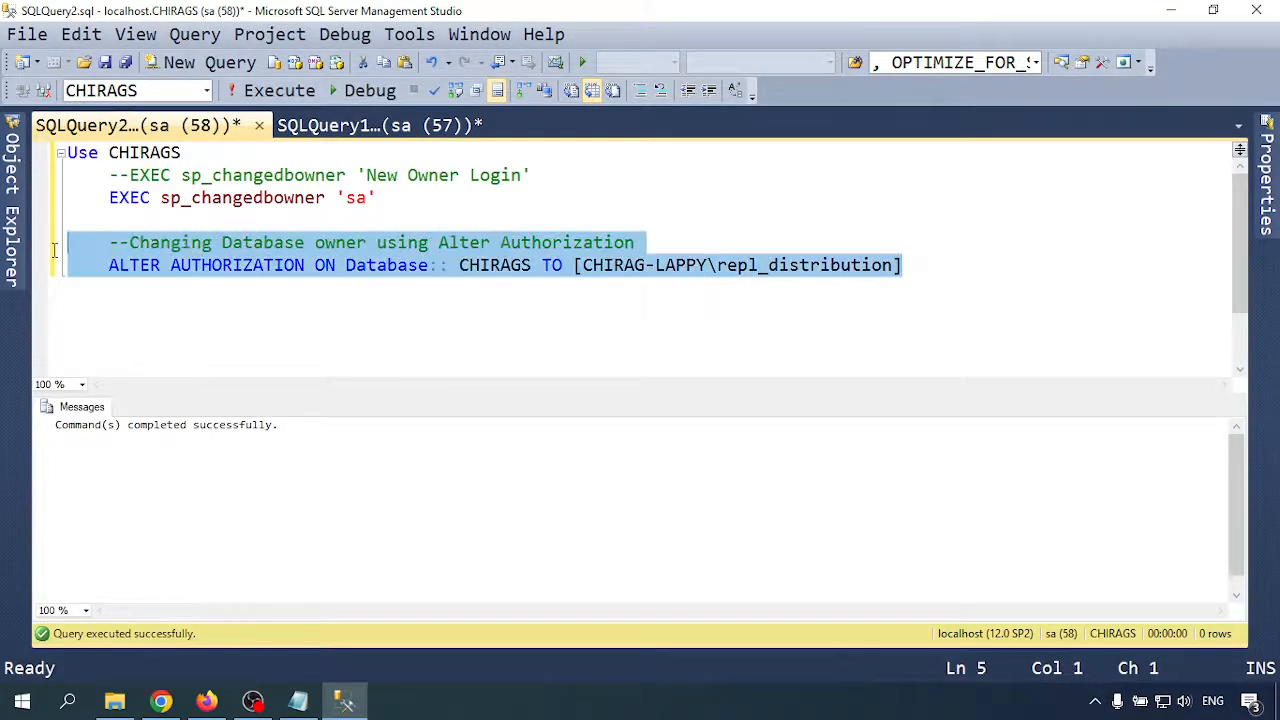
{"action": "left_click", "coordinate": [279, 90]}
Rerun the database ownership query, fit the DBOwnerName column to its contents, and check the owner of CHIRAGS
{"action": "left_click", "coordinate": [338, 127]}
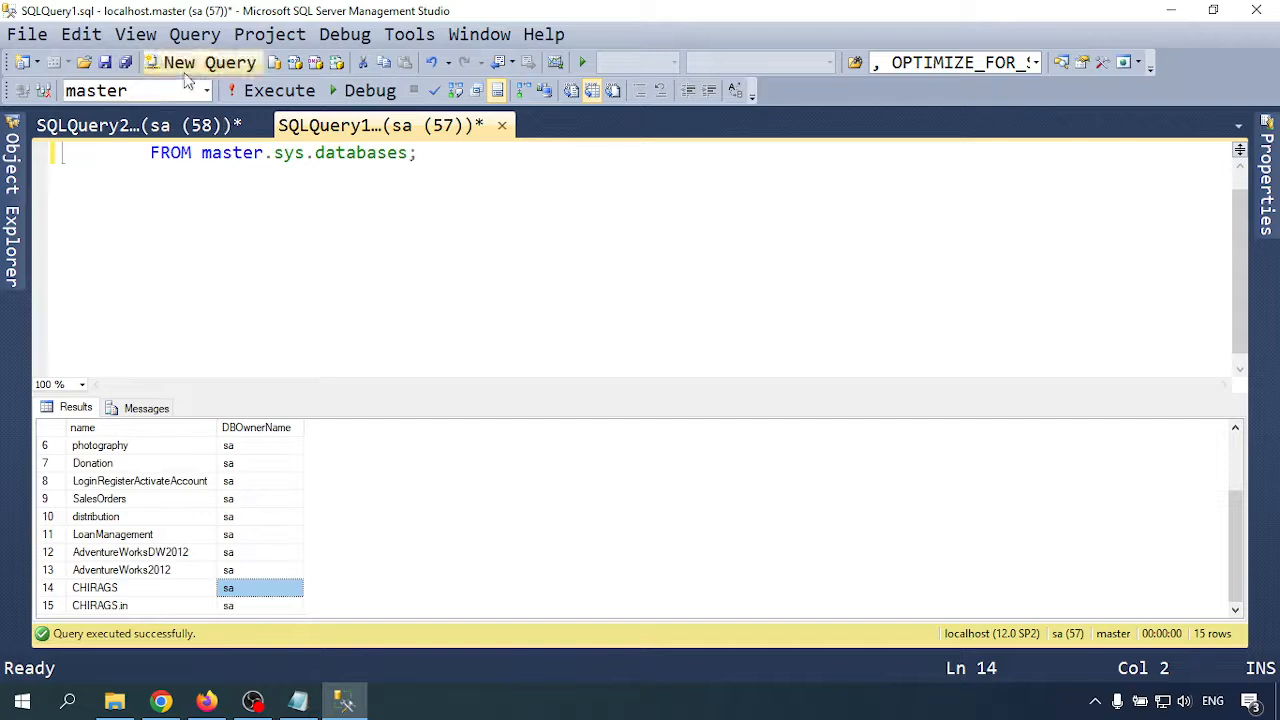
{"action": "left_click", "coordinate": [279, 90]}
{"action": "scroll", "coordinate": [62, 515], "scroll_direction": "down", "scroll_amount": 2}
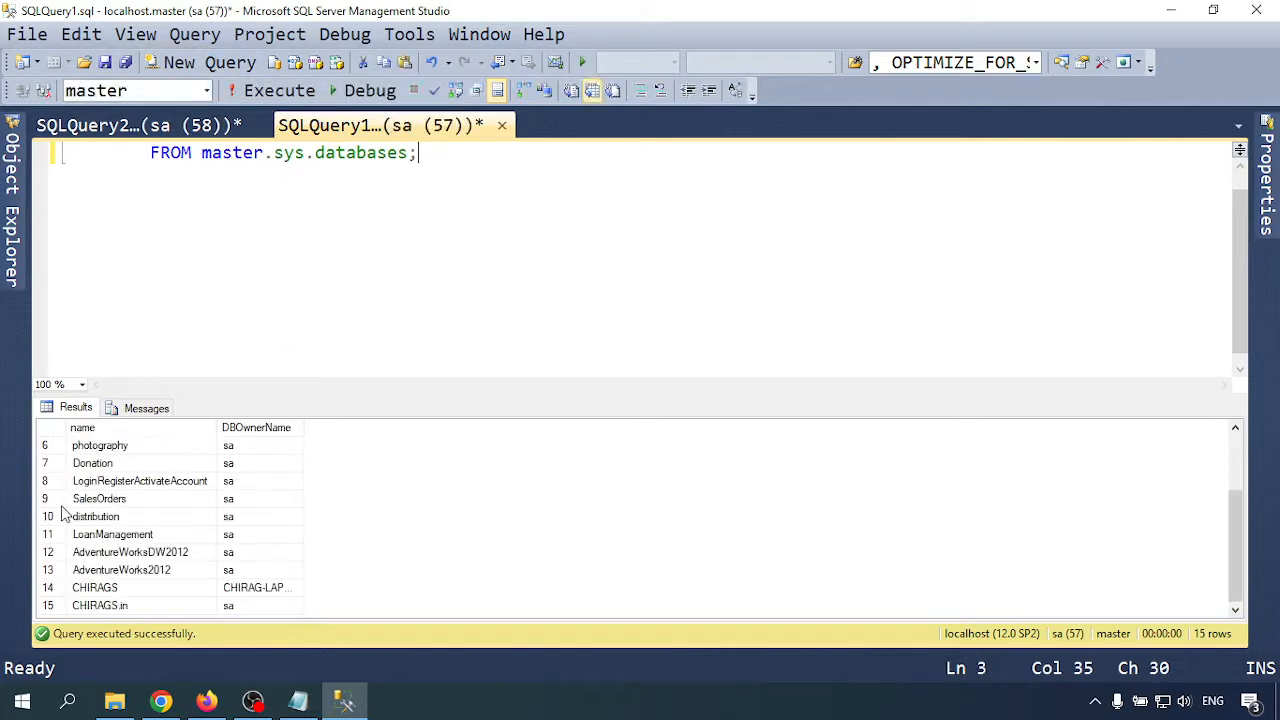
{"action": "double_click", "coordinate": [303, 427]}
{"action": "left_click", "coordinate": [274, 589]}
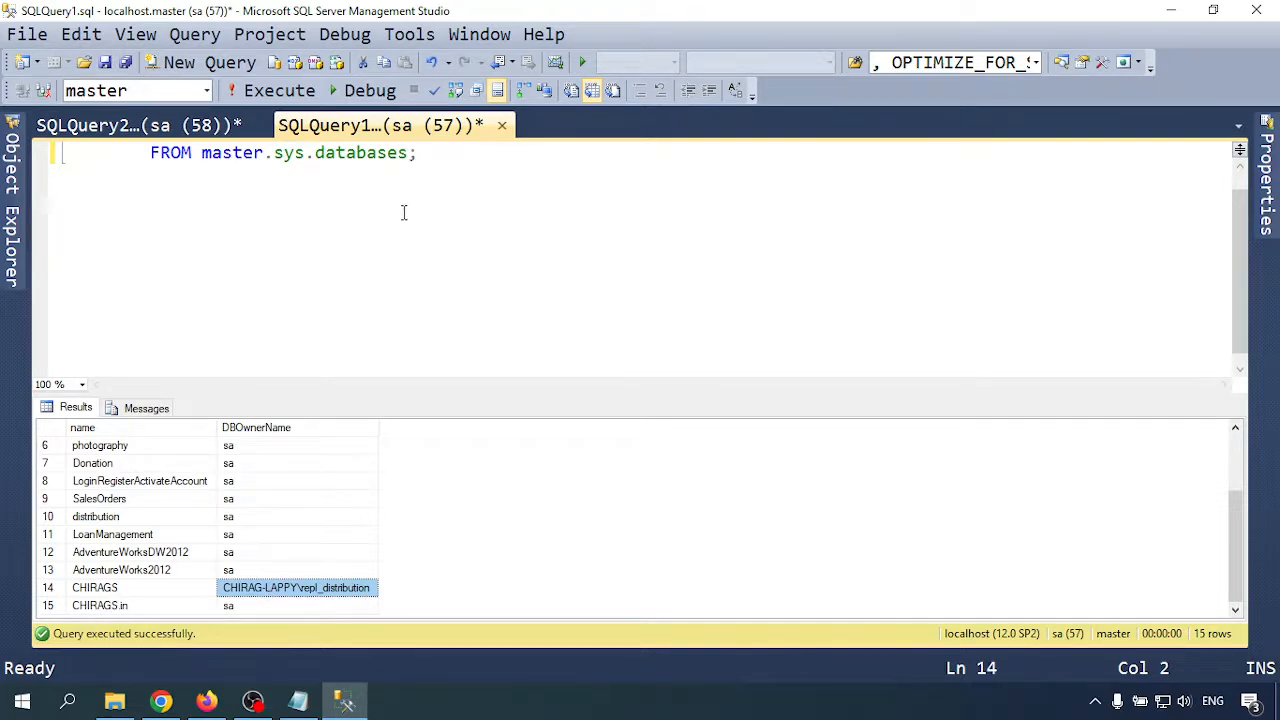
Execute only the Use CHIRAGS and sp_changedbowner 'sa' lines, and verify the CHIRAGS owner with the ownership query
{"action": "left_click", "coordinate": [138, 125]}
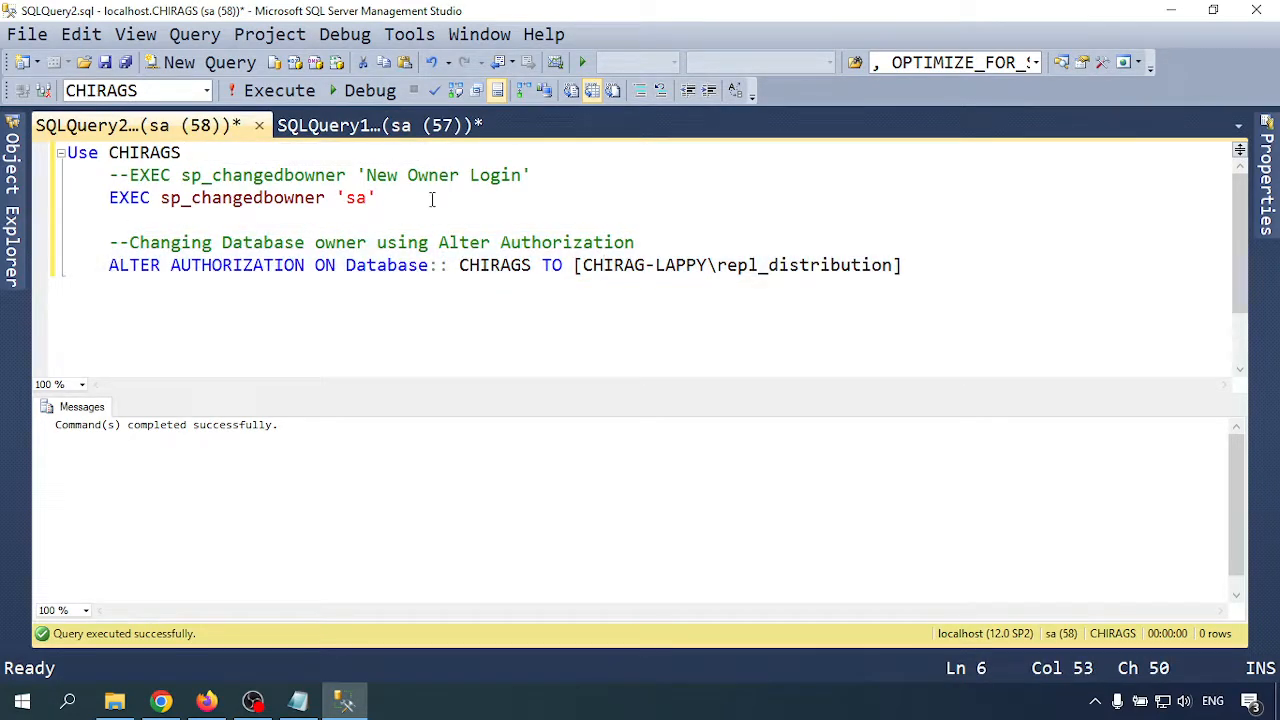
{"action": "left_click_drag", "start_coordinate": [432, 199], "coordinate": [66, 152]}
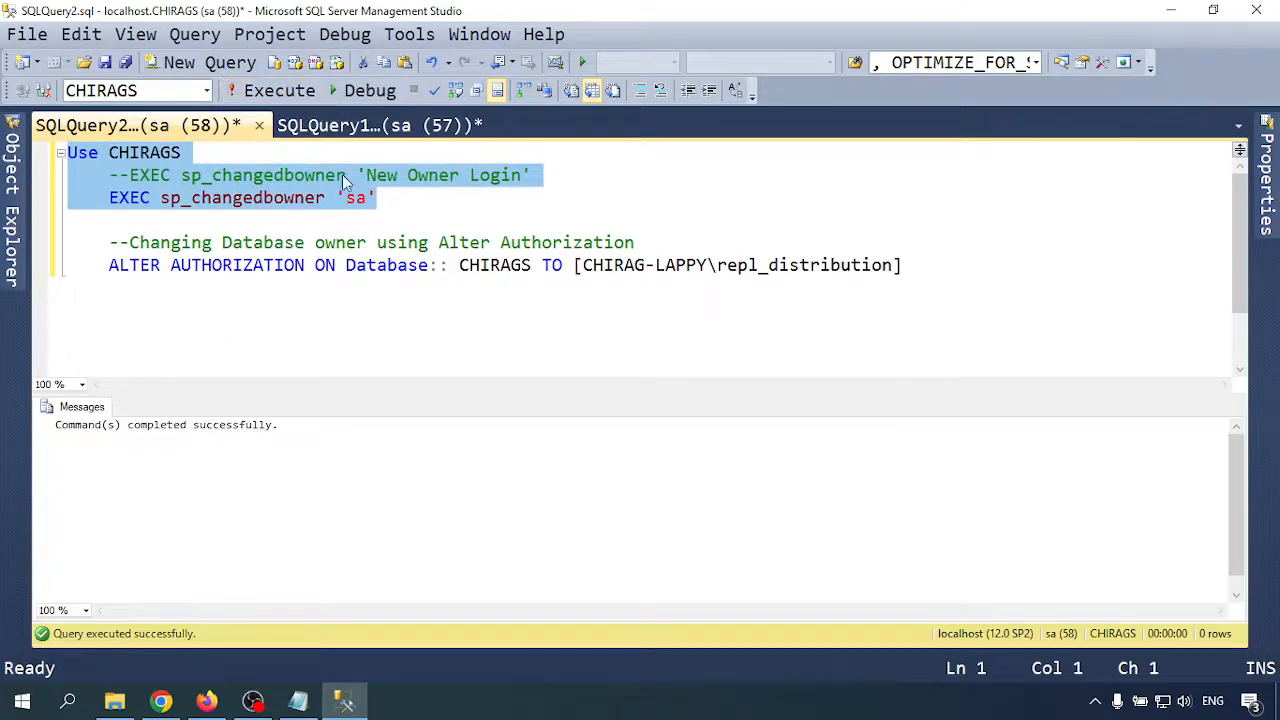
{"action": "left_click", "coordinate": [370, 126]}
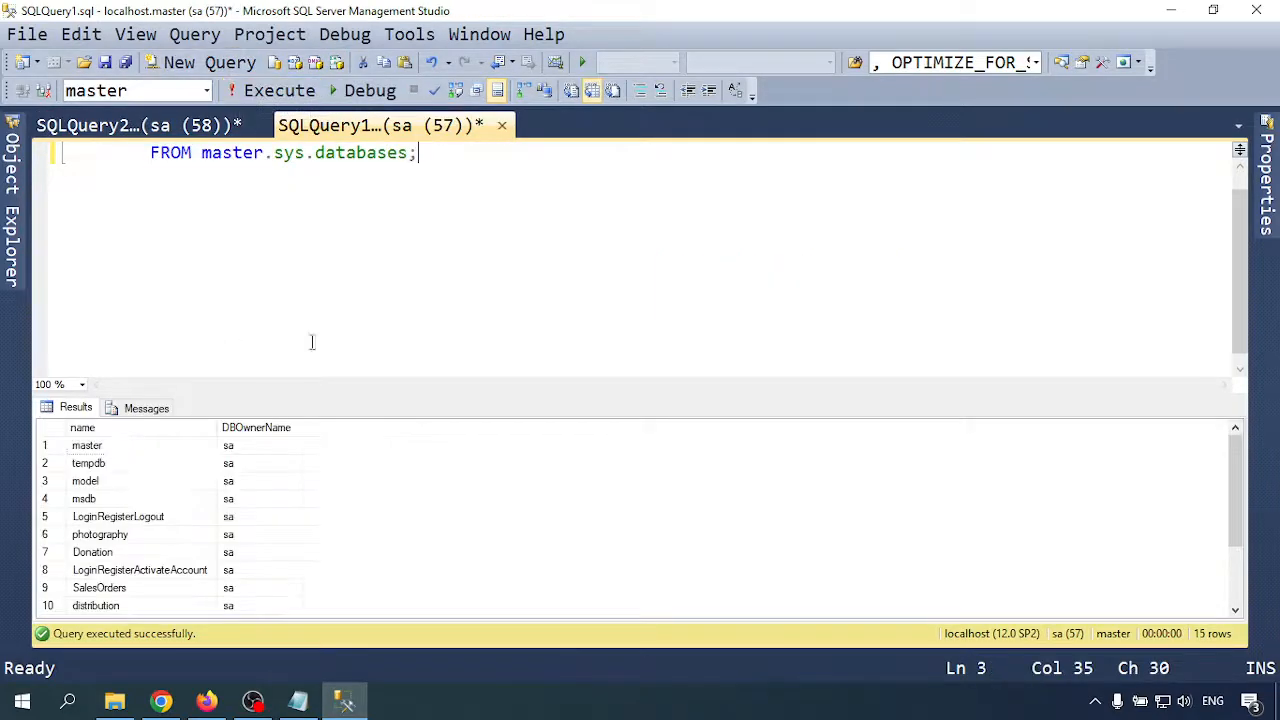
{"action": "scroll", "coordinate": [228, 531], "scroll_direction": "down", "scroll_amount": 2}
{"action": "left_click", "coordinate": [230, 590]}
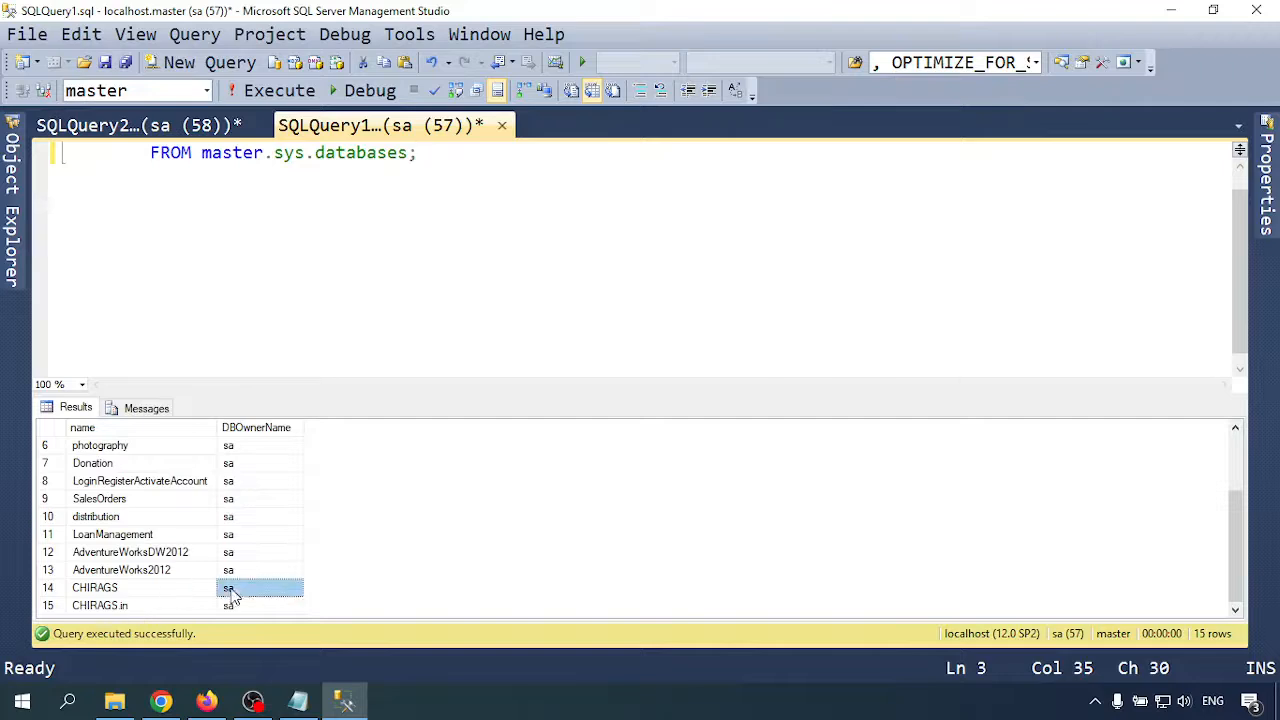
Execute the ALTER AUTHORIZATION statement for repl_distribution again and check the full CHIRAGS owner name with the ownership query
{"action": "left_click", "coordinate": [167, 120]}
{"action": "left_click_drag", "start_coordinate": [903, 266], "coordinate": [52, 250]}
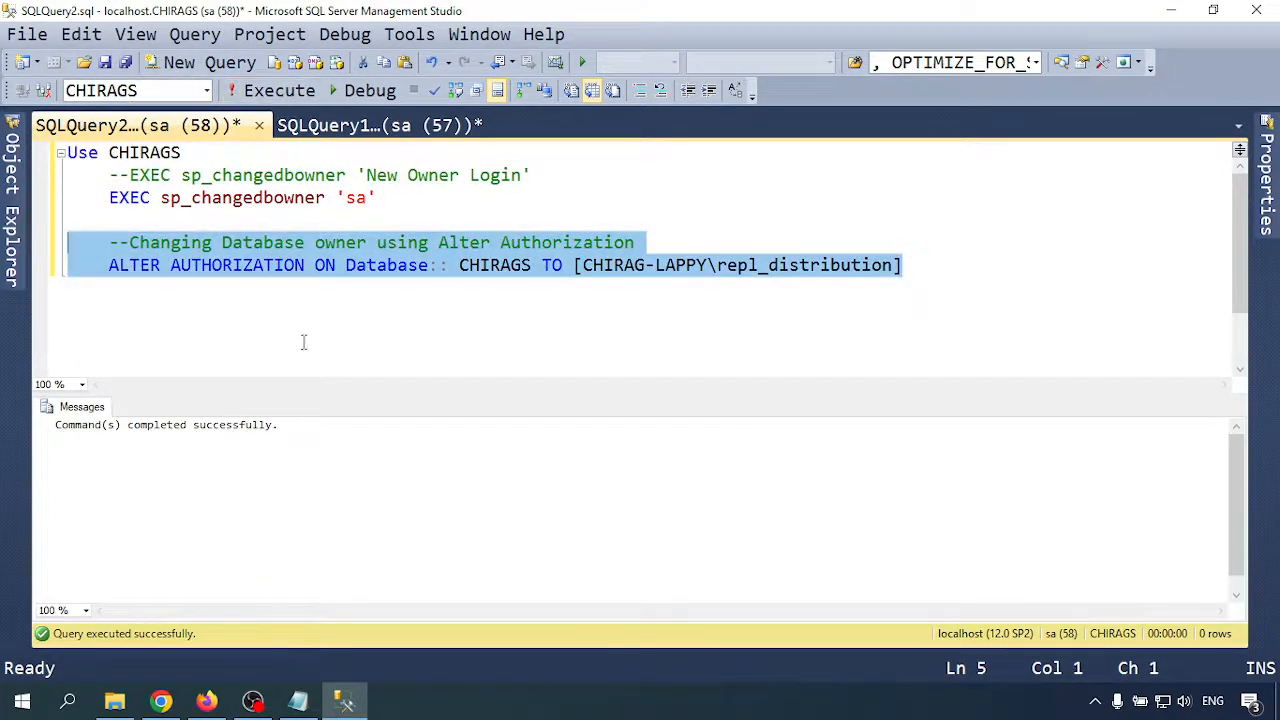
{"action": "left_click", "coordinate": [385, 125]}
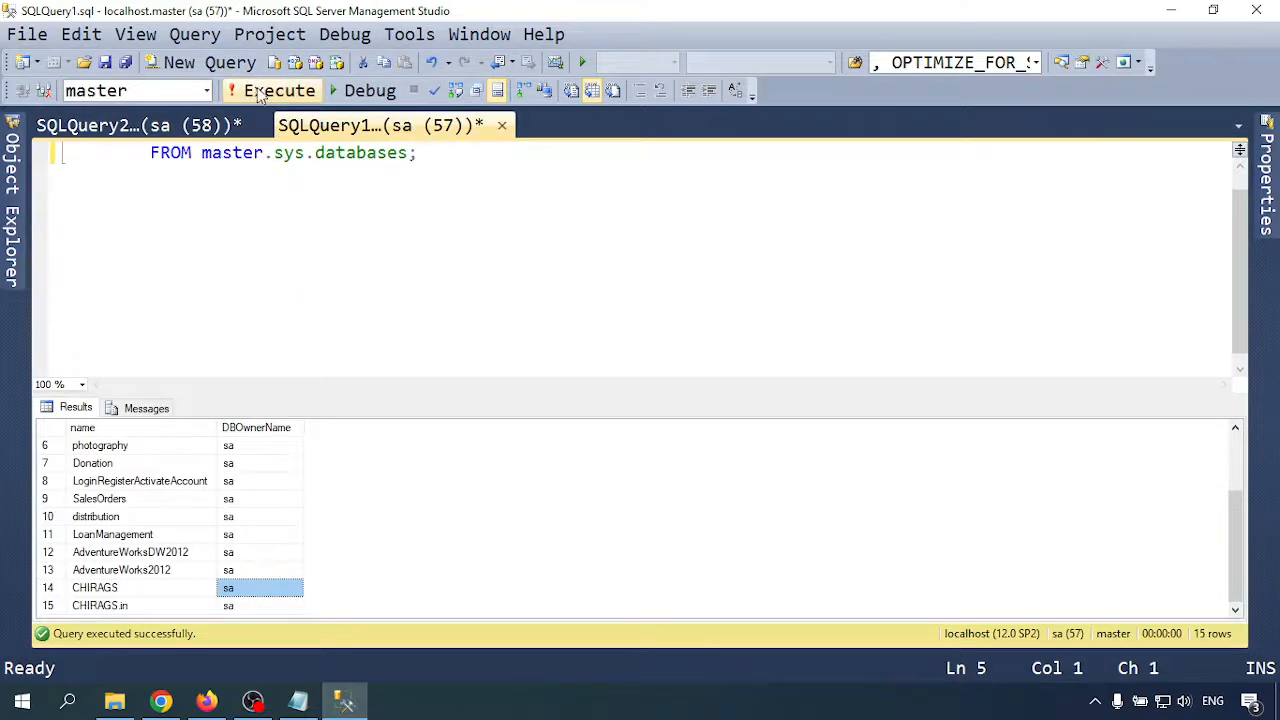
{"action": "left_click", "coordinate": [258, 92]}
{"action": "scroll", "coordinate": [245, 587], "scroll_direction": "down", "scroll_amount": 2}
{"action": "left_click", "coordinate": [250, 592]}
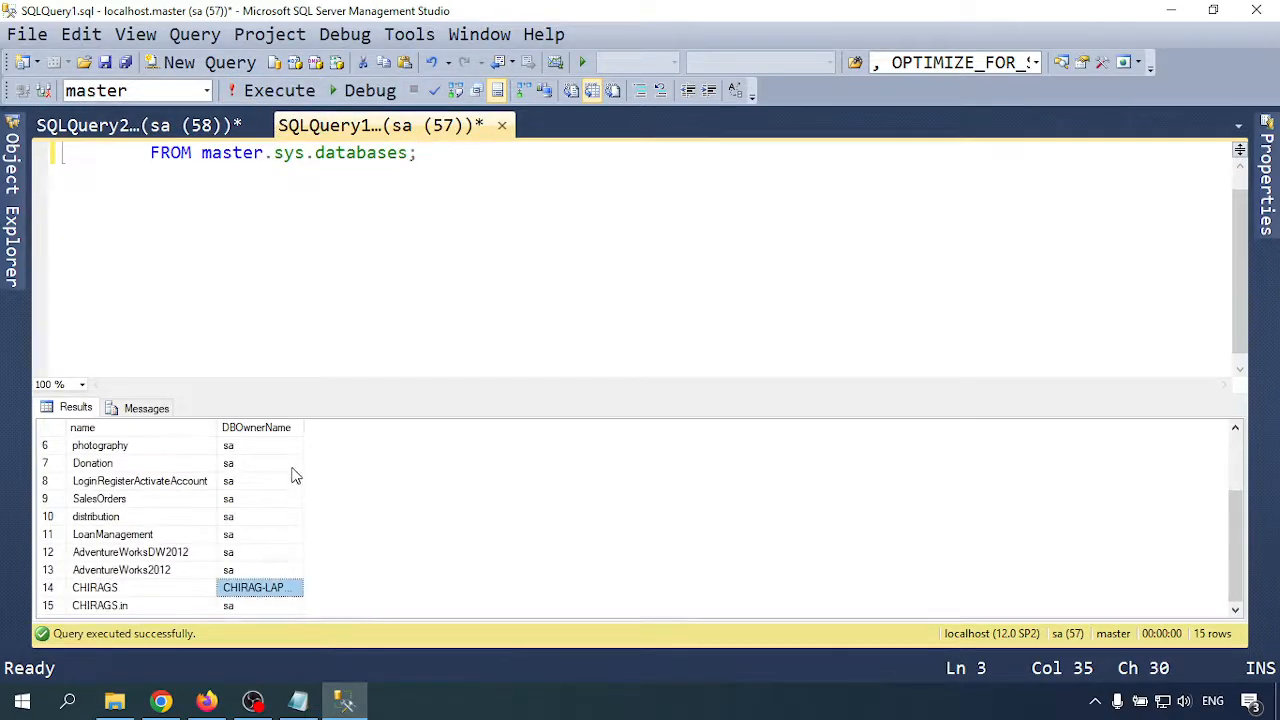
{"action": "double_click", "coordinate": [303, 428]}
Replace [CHIRAG-LAPPY\repl_distribution] with sa in the ALTER AUTHORIZATION statement and execute only that statement with its comment
{"action": "left_click", "coordinate": [215, 127]}
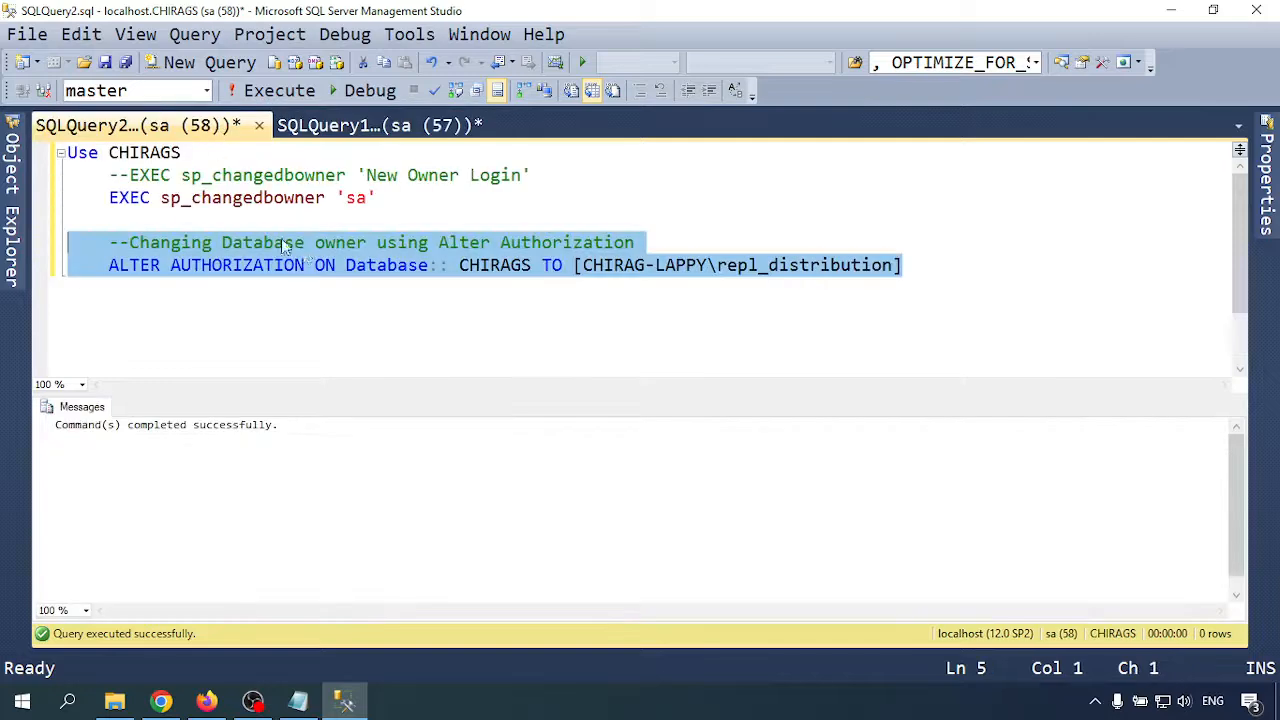
{"action": "left_click", "coordinate": [305, 245]}
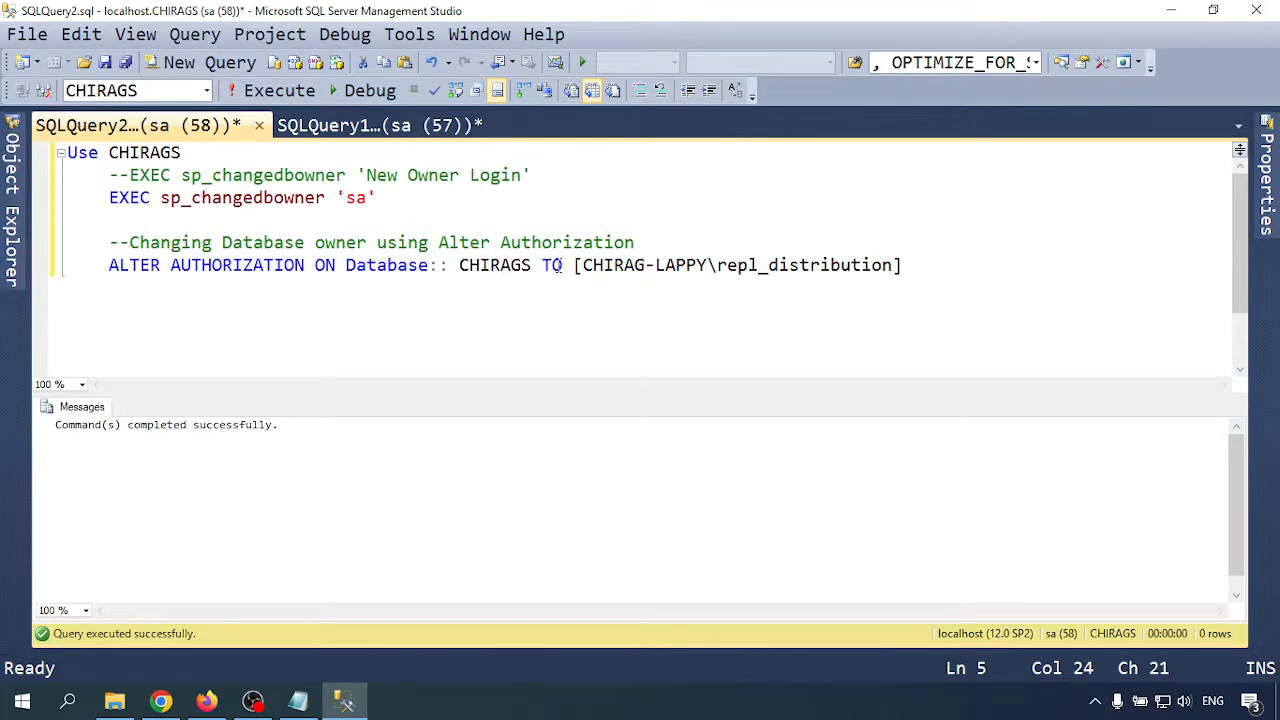
{"action": "left_click_drag", "start_coordinate": [575, 265], "coordinate": [956, 267]}
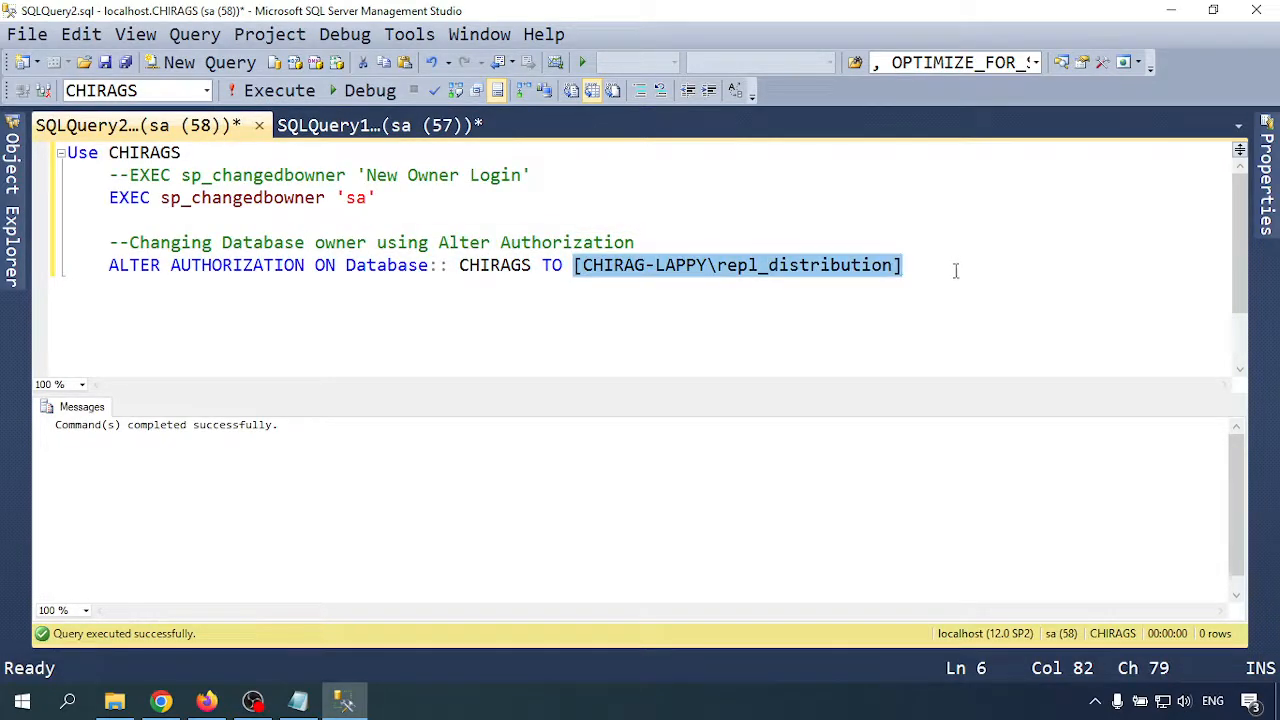
{"action": "type", "text": "sa"}
{"action": "left_click_drag", "start_coordinate": [601, 264], "coordinate": [109, 247]}
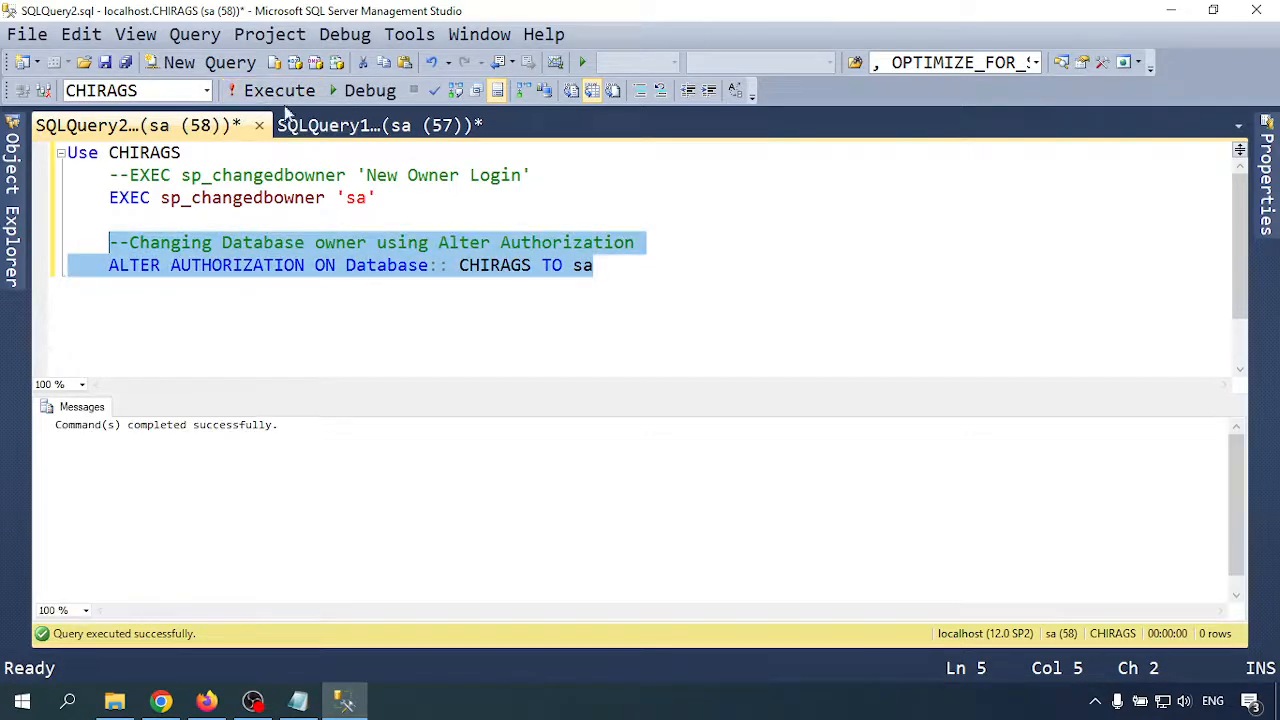
Rerun the database ownership query and check the DBOwnerName value in the CHIRAGS row
{"action": "left_click", "coordinate": [390, 127]}
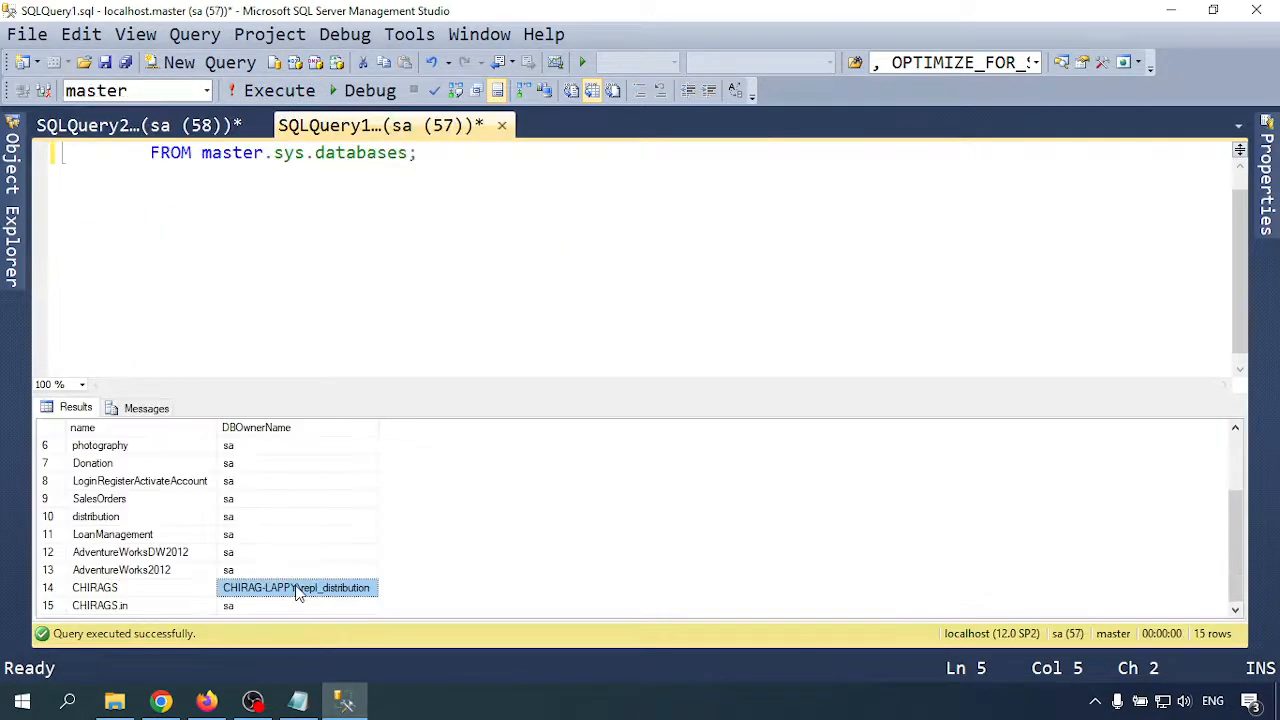
{"action": "left_click", "coordinate": [279, 92]}
{"action": "scroll", "coordinate": [231, 551], "scroll_direction": "down", "scroll_amount": 2}
{"action": "left_click", "coordinate": [240, 589]}
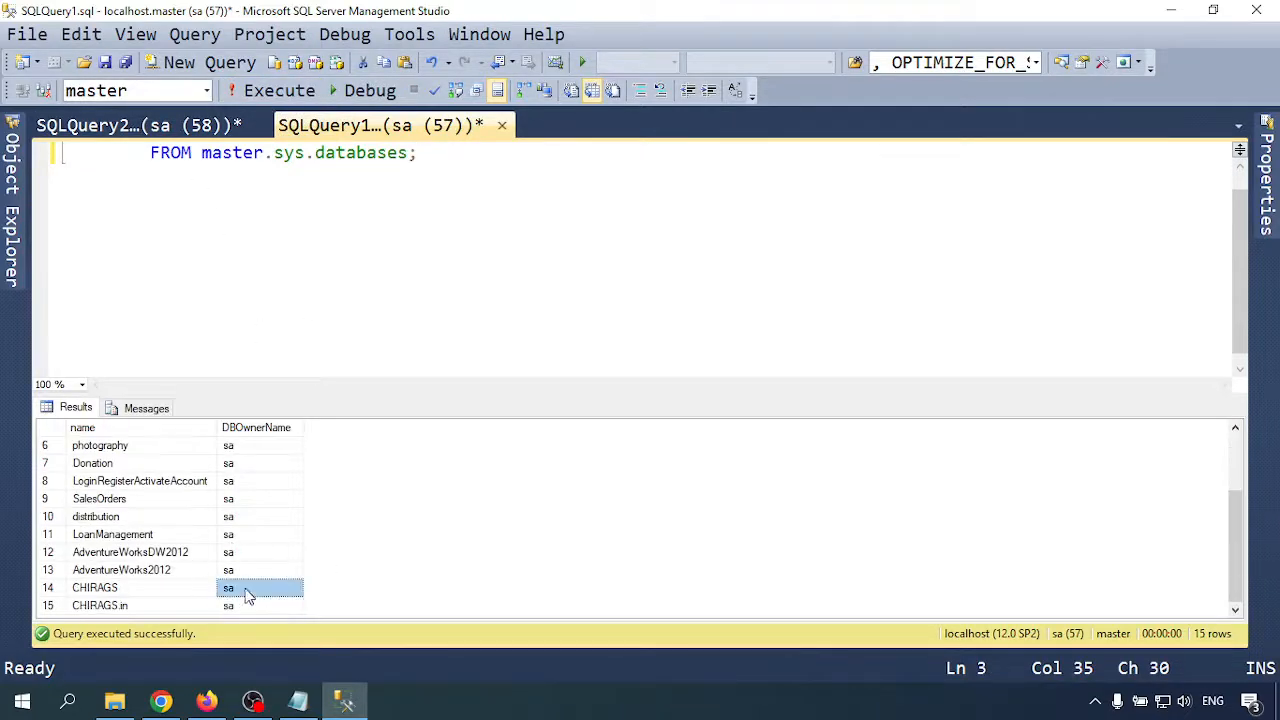
Switch to the Notepad notes and review the SELECT query for database ownership near the beginning
{"action": "left_click", "coordinate": [298, 700]}
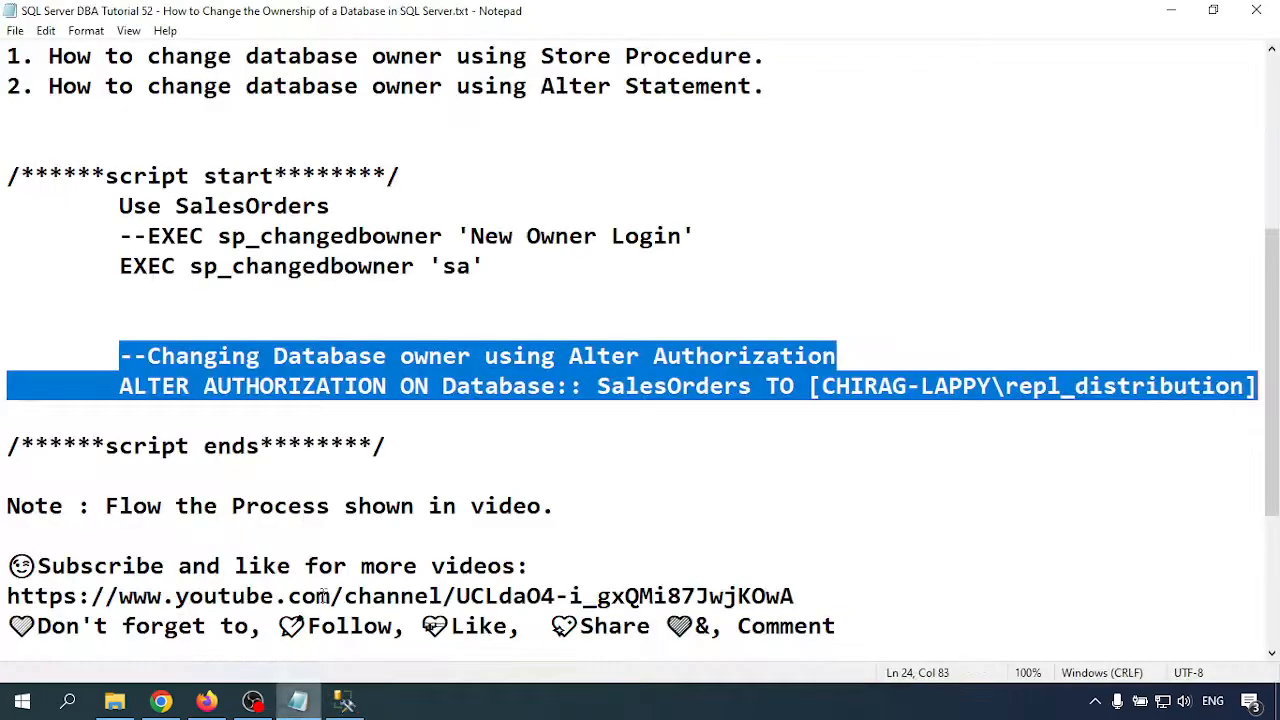
{"action": "scroll", "coordinate": [438, 365], "scroll_direction": "up", "scroll_amount": 4}
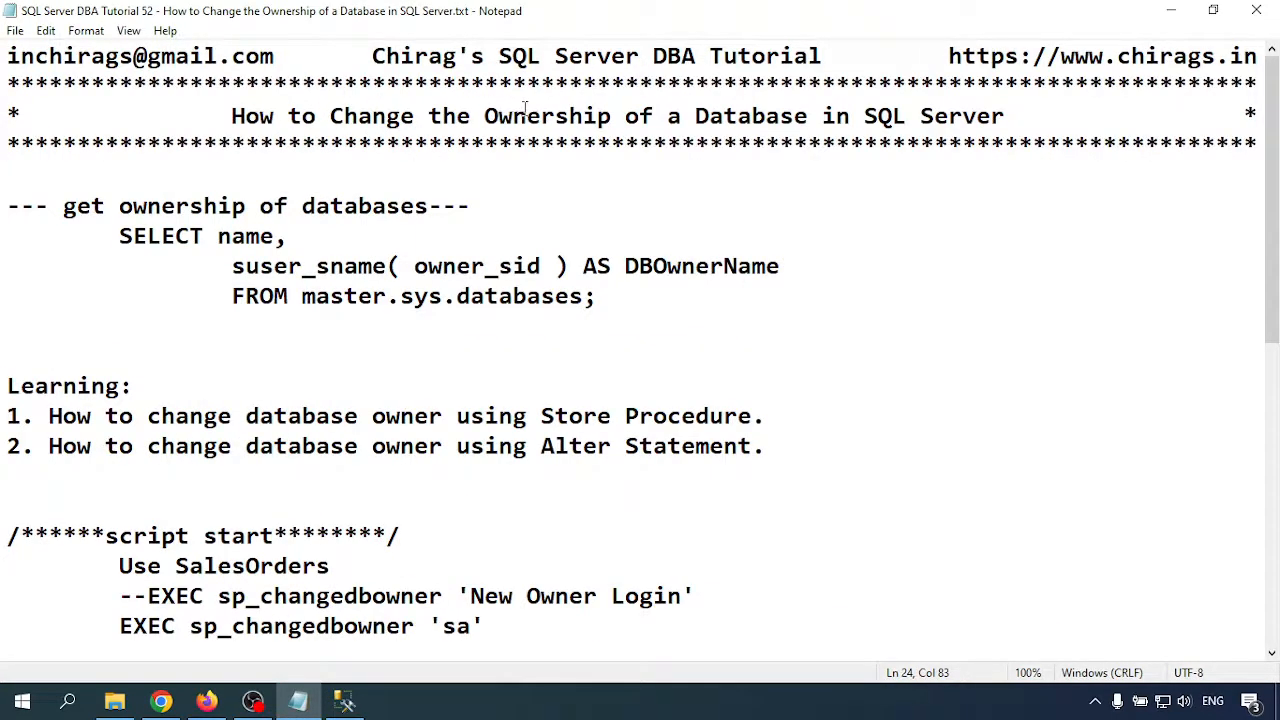
{"action": "left_click_drag", "start_coordinate": [119, 243], "coordinate": [629, 309]}
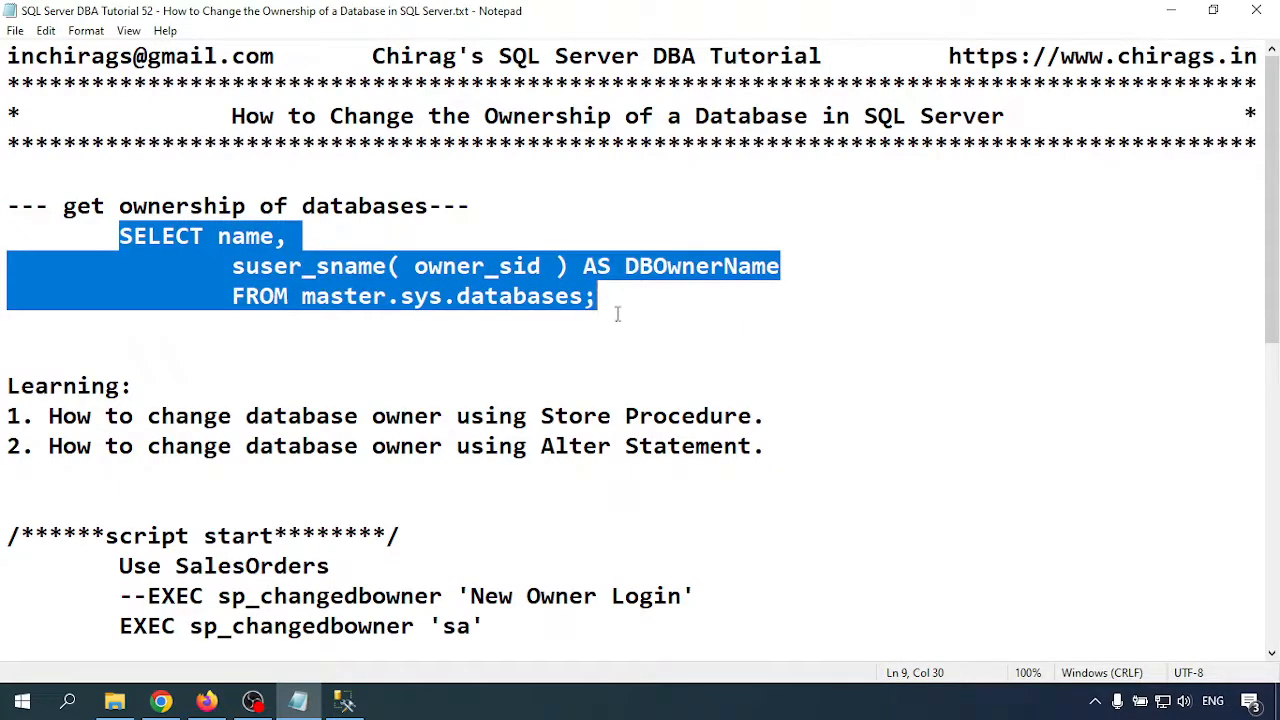
Review the two Learning points in the notes, highlighting Store Procedure and Alter Statement in turn
{"action": "scroll", "coordinate": [618, 314], "scroll_direction": "down", "scroll_amount": 2}
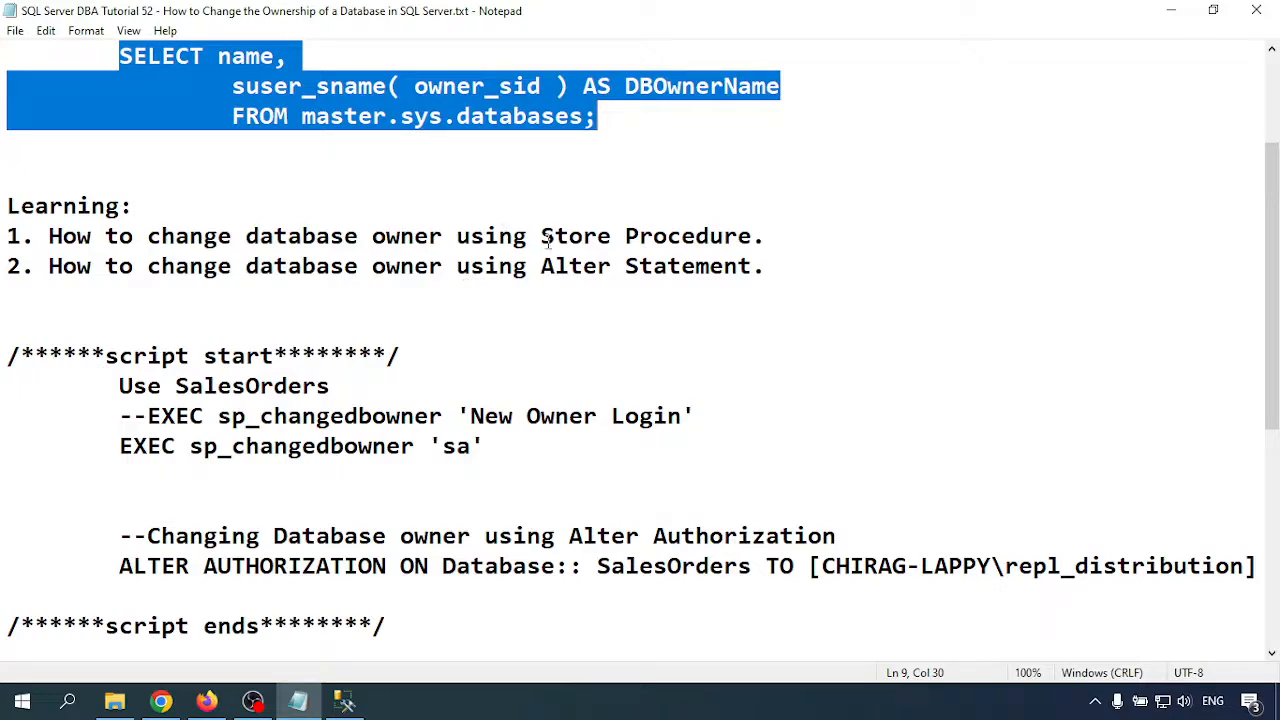
{"action": "left_click_drag", "start_coordinate": [548, 240], "coordinate": [752, 236]}
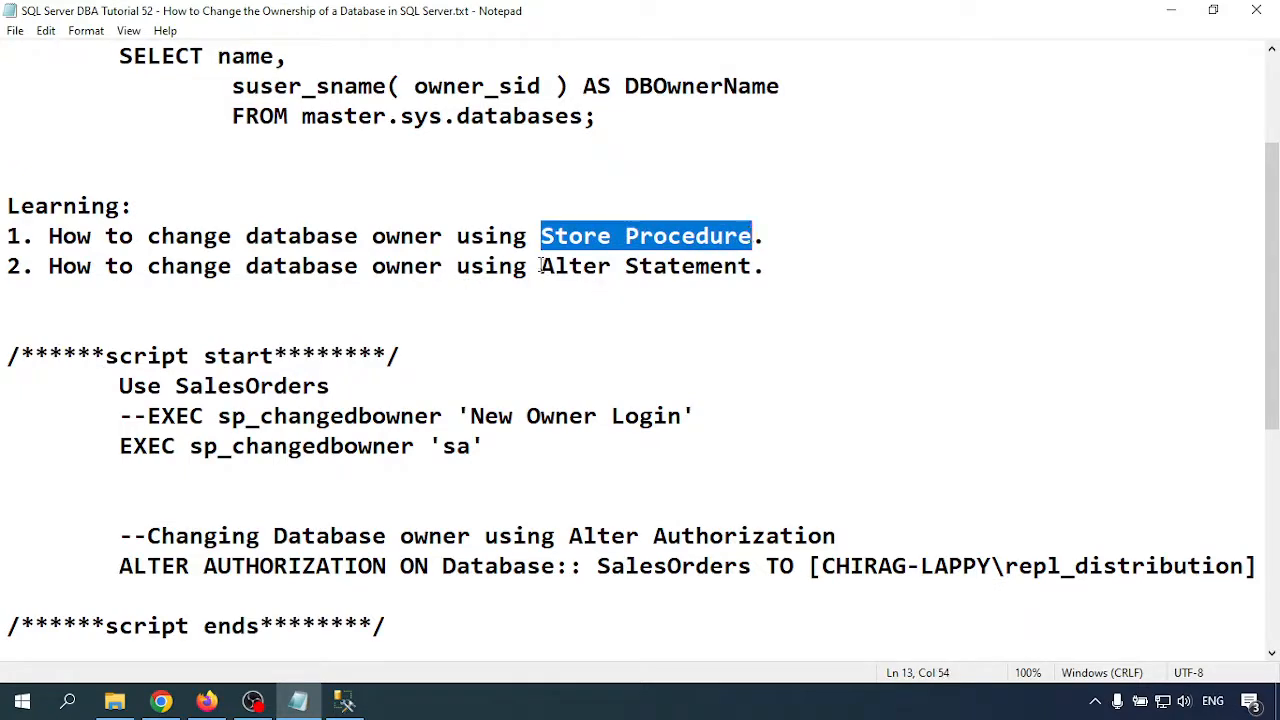
{"action": "left_click_drag", "start_coordinate": [541, 266], "coordinate": [752, 266]}
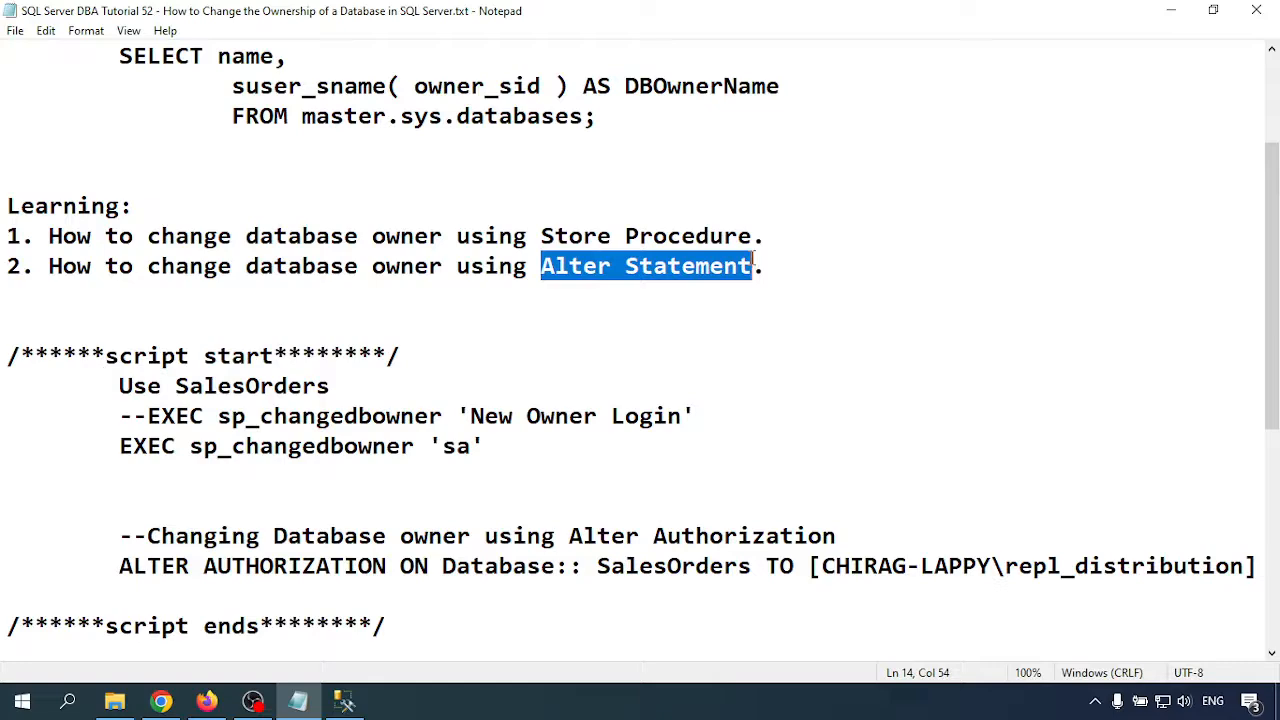
Highlight the script lines from Use SalesOrders into the Alter Authorization comment, and review the remaining notes through the closing note on script availability
{"action": "left_click_drag", "start_coordinate": [128, 380], "coordinate": [471, 536]}
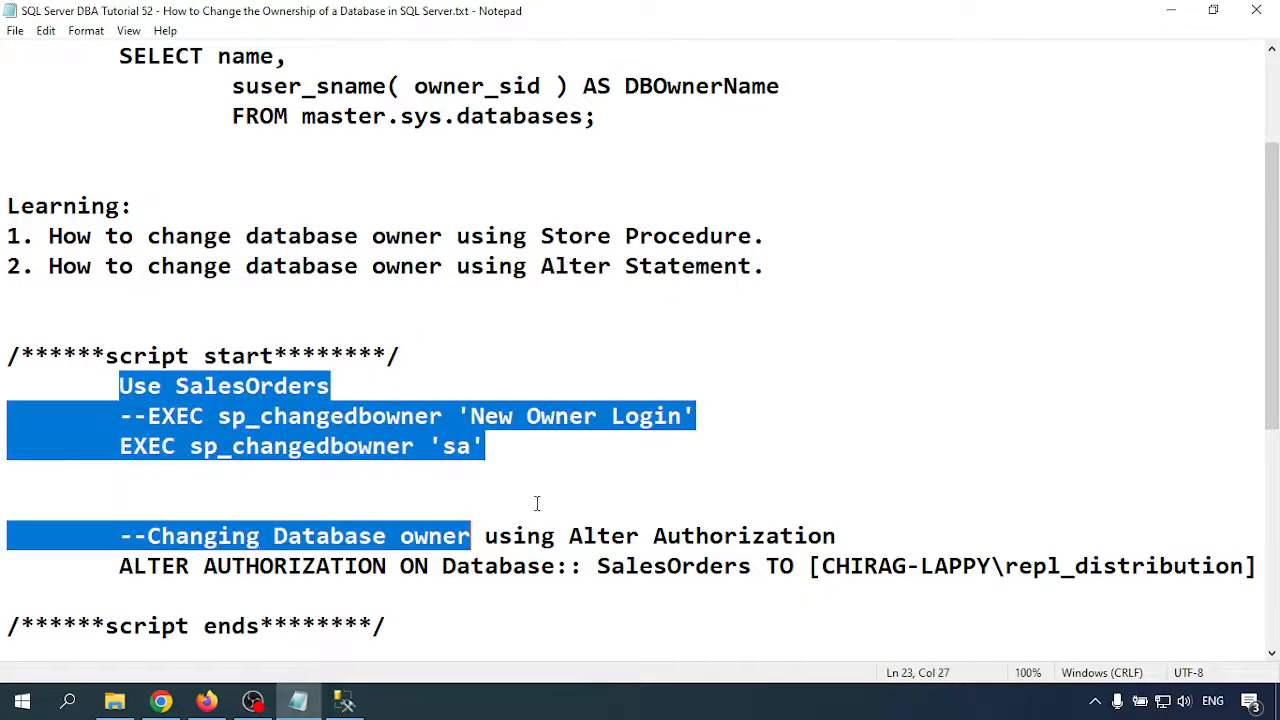
{"action": "scroll", "coordinate": [417, 476], "scroll_direction": "down", "scroll_amount": 3}
{"action": "scroll", "coordinate": [408, 455], "scroll_direction": "up", "scroll_amount": 1}
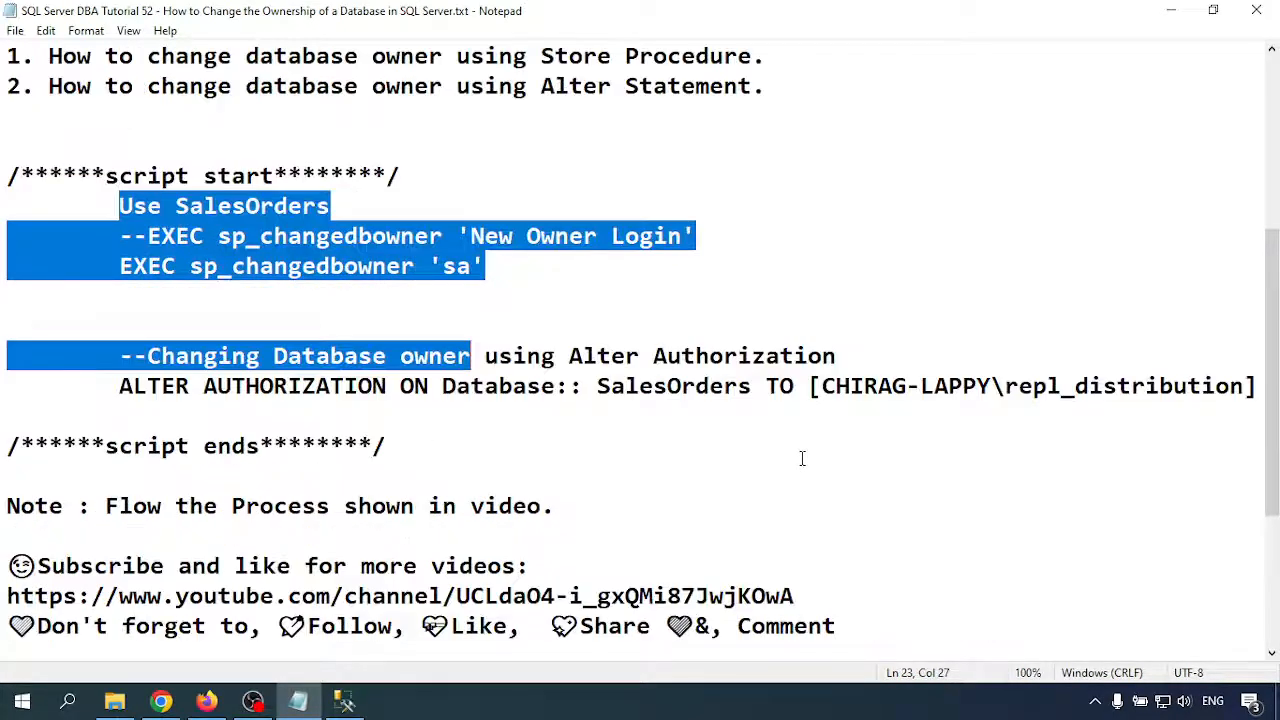
{"action": "scroll", "coordinate": [797, 457], "scroll_direction": "down", "scroll_amount": 3}
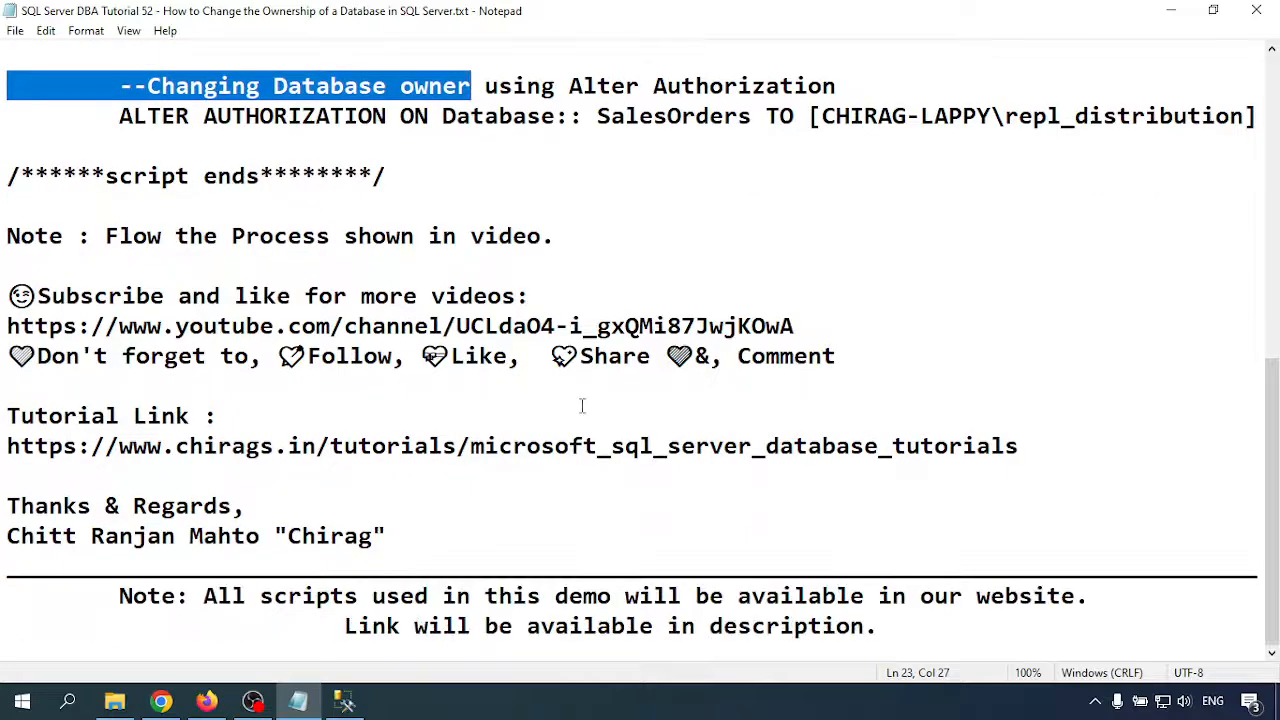
{"action": "left_click", "coordinate": [487, 712]}
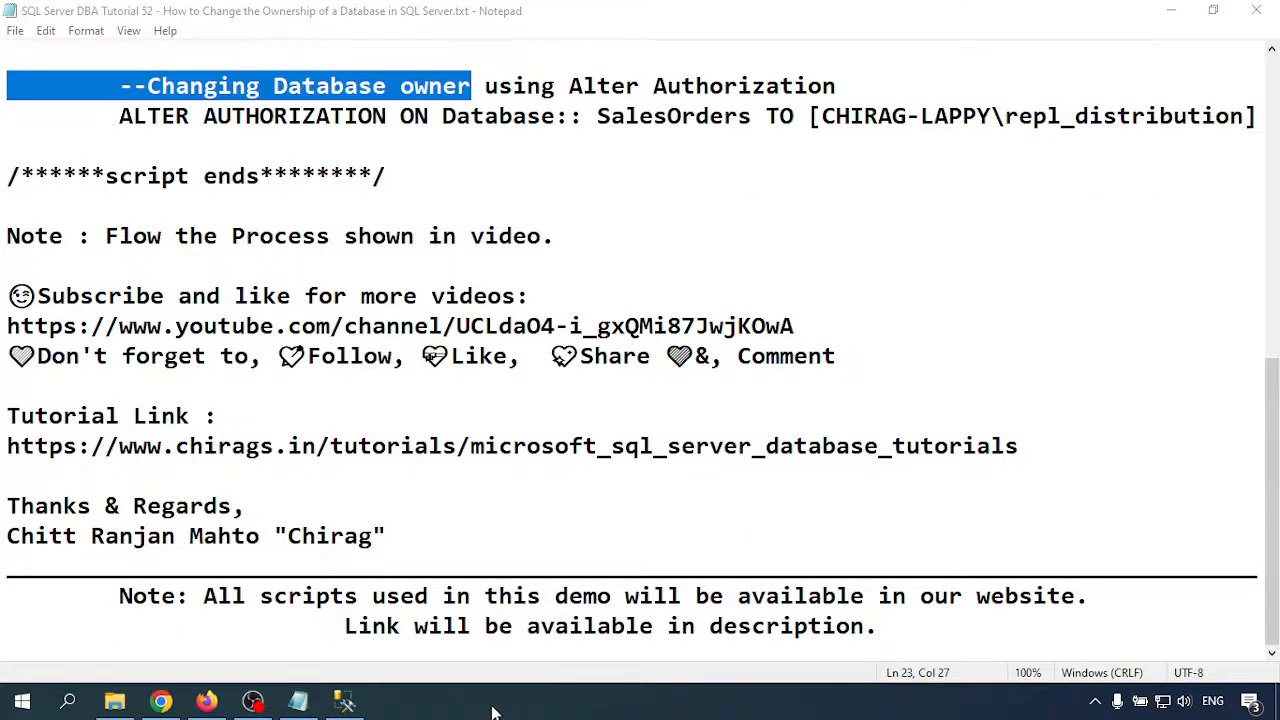